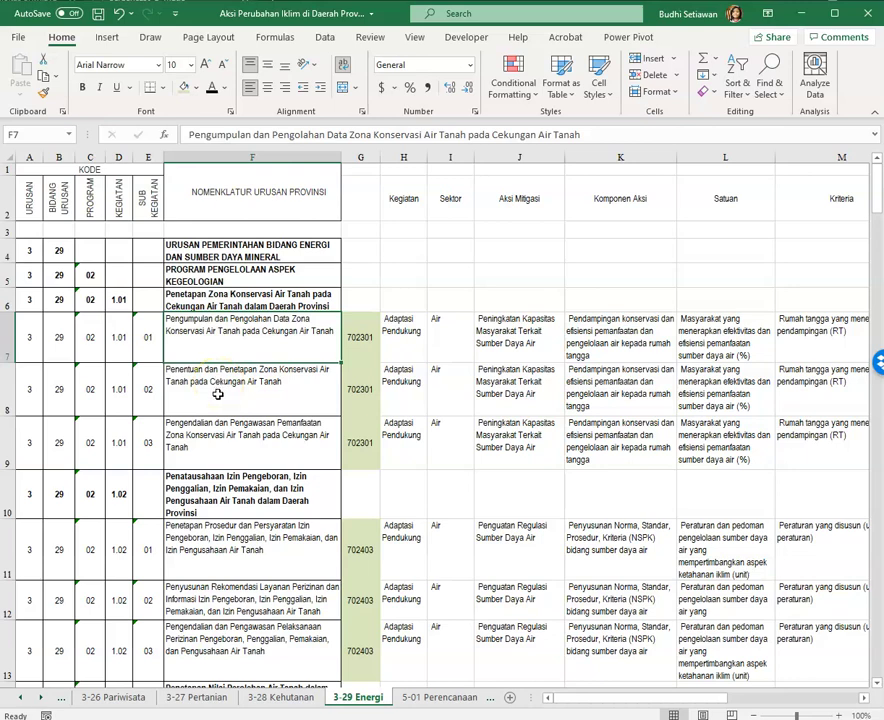
Review the groundwater and PROGRAM PENGELOLAAN MINERAL DAN BATUBARA entries and their mapped climate actions on the 3-29 Energi sheet
{"action": "scroll", "coordinate": [218, 394], "scroll_direction": "down", "scroll_amount": 12}
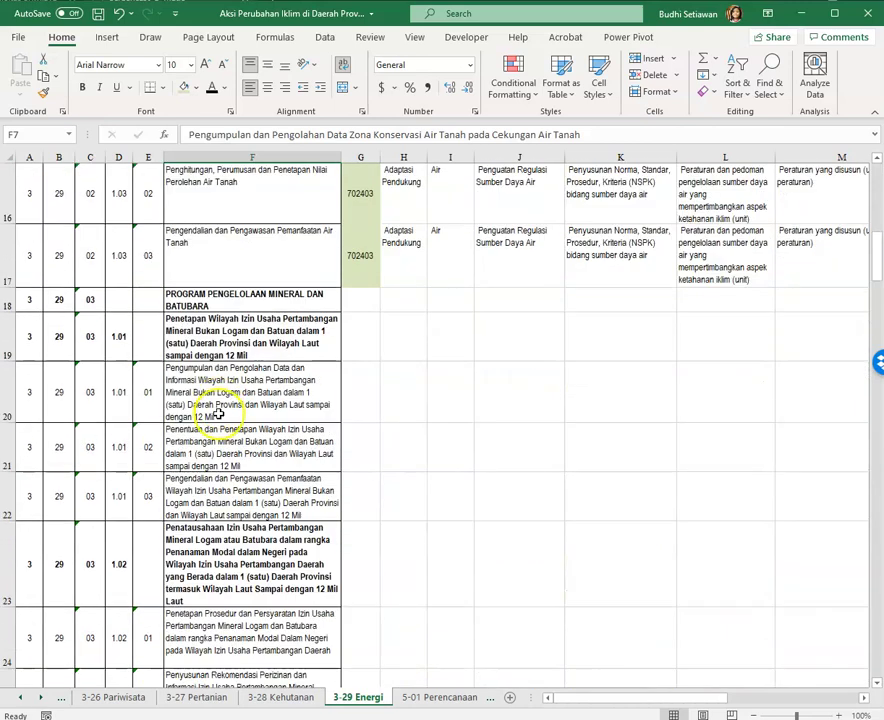
{"action": "scroll", "coordinate": [218, 413], "scroll_direction": "down", "scroll_amount": 8}
{"action": "scroll", "coordinate": [218, 413], "scroll_direction": "up", "scroll_amount": 7}
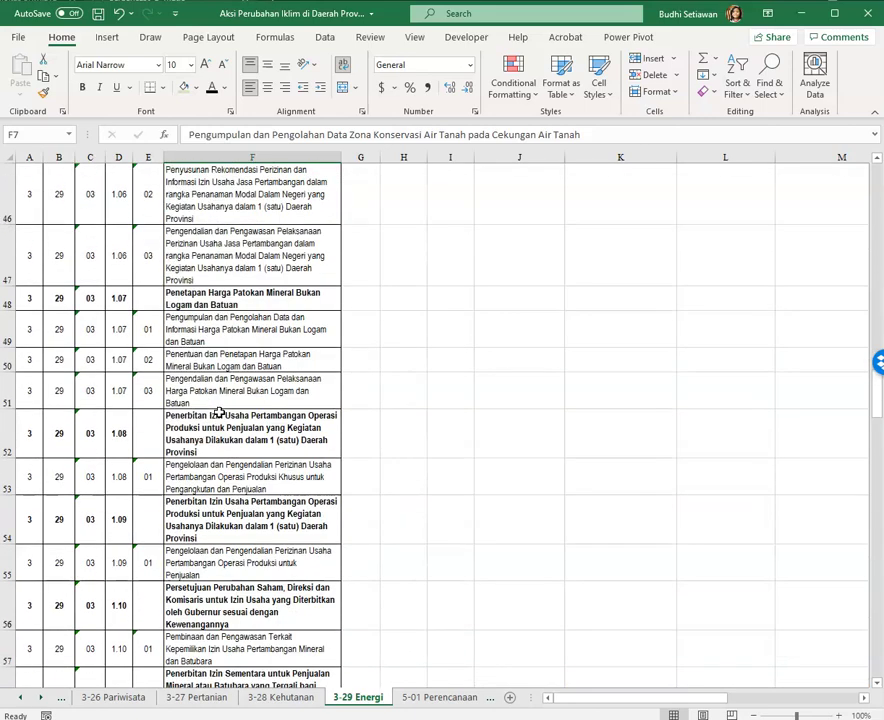
{"action": "scroll", "coordinate": [218, 413], "scroll_direction": "down", "scroll_amount": 2}
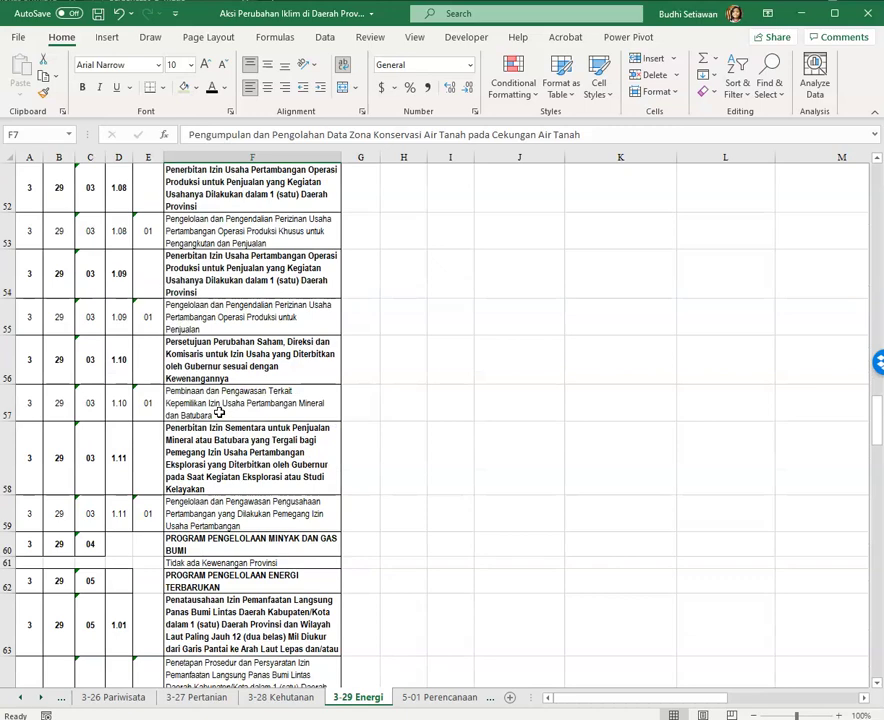
{"action": "scroll", "coordinate": [218, 413], "scroll_direction": "up", "scroll_amount": 8}
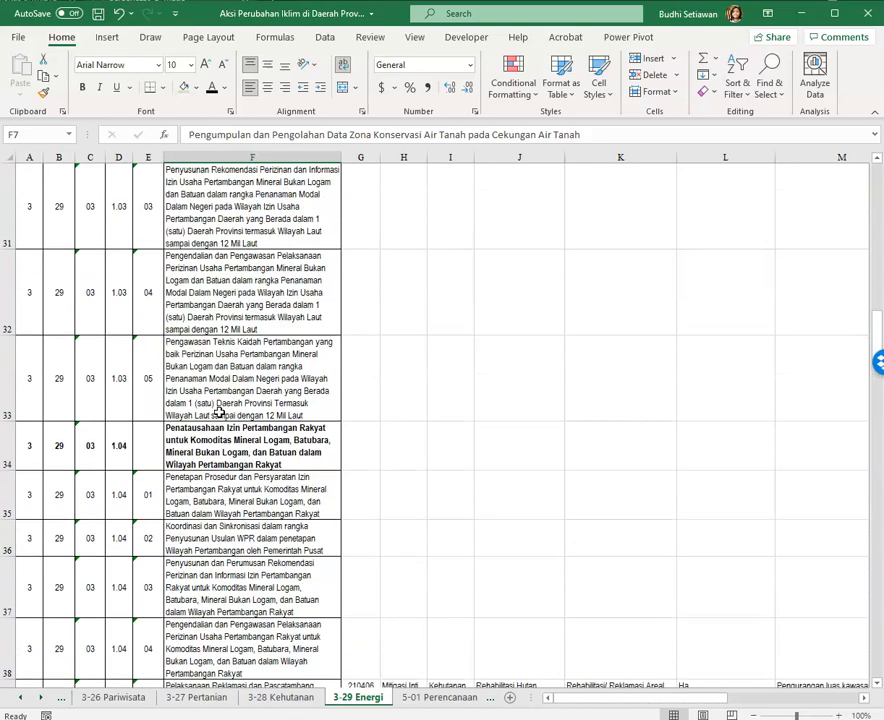
{"action": "scroll", "coordinate": [218, 413], "scroll_direction": "up", "scroll_amount": 7}
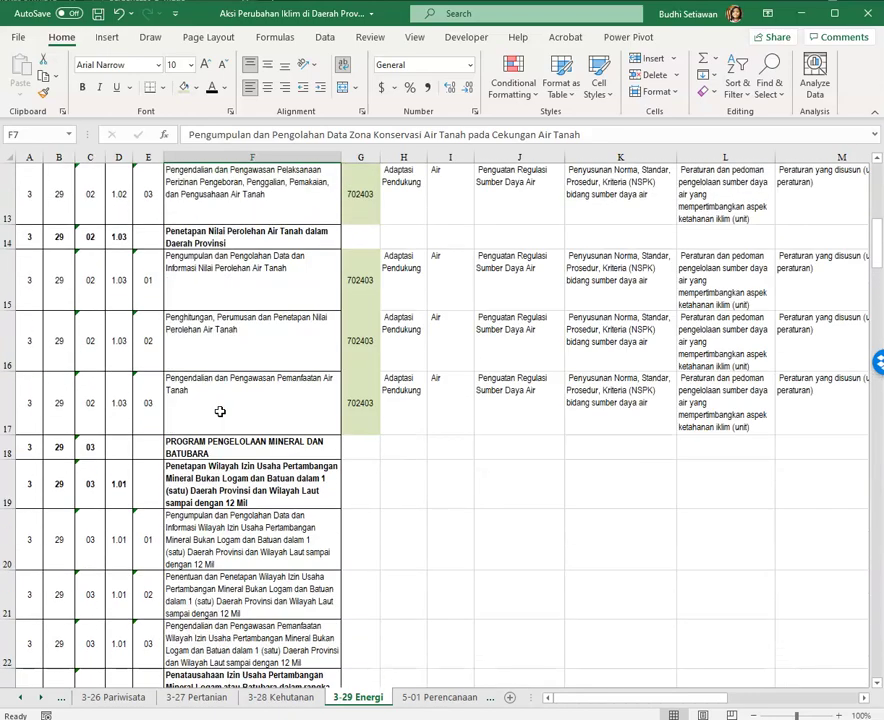
{"action": "scroll", "coordinate": [220, 411], "scroll_direction": "down", "scroll_amount": 14}
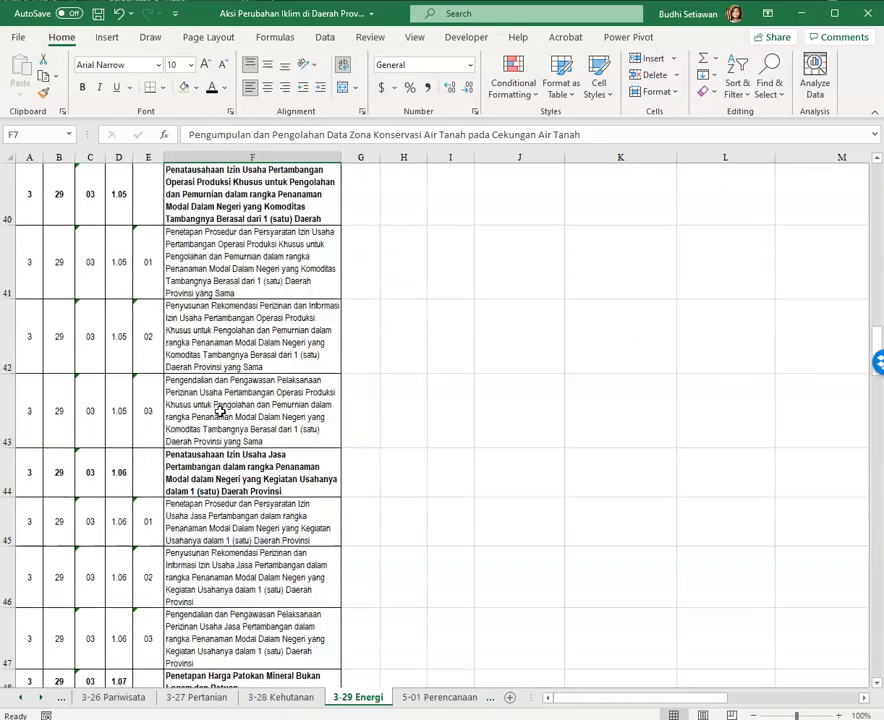
{"action": "scroll", "coordinate": [220, 411], "scroll_direction": "down", "scroll_amount": 1}
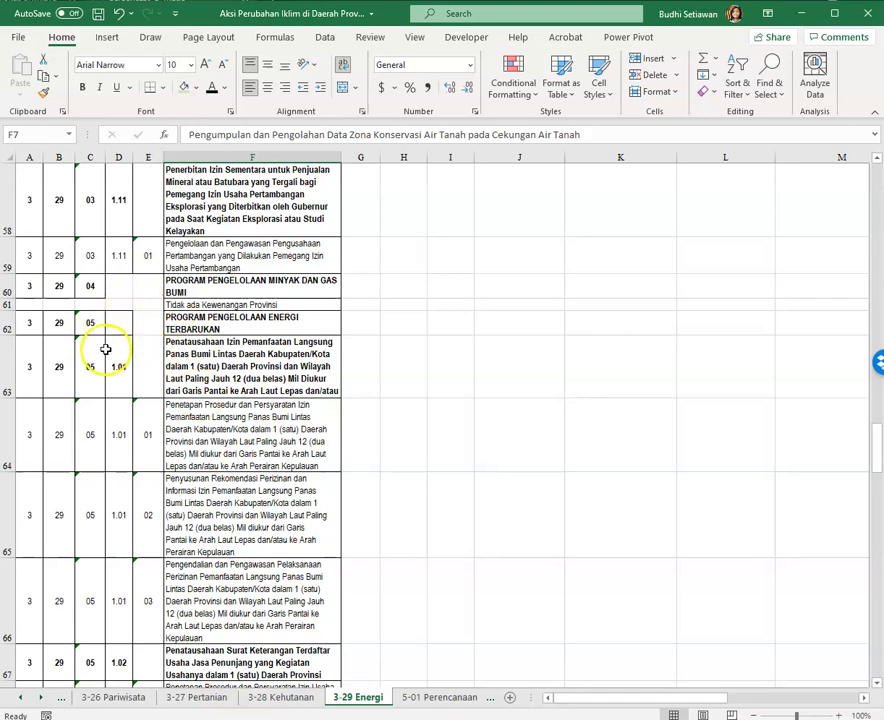
Examine the renewable energy and PROGRAM PENGELOLAAN KETENAGALISTRIKAN entries with their mapped mitigation actions, and return to the start of the sheet
{"action": "scroll", "coordinate": [204, 365], "scroll_direction": "down", "scroll_amount": 6}
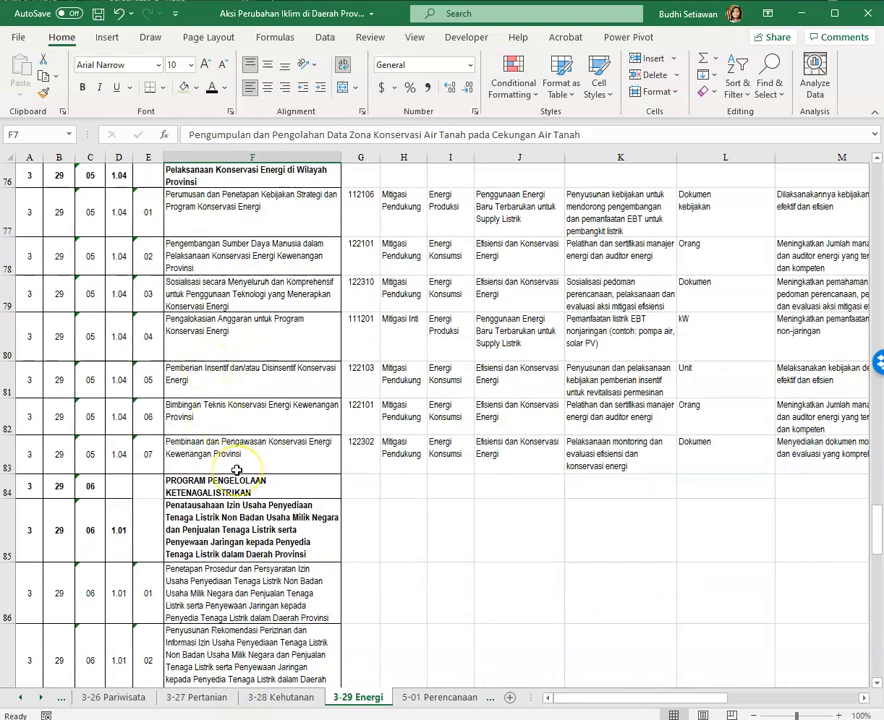
{"action": "scroll", "coordinate": [236, 469], "scroll_direction": "down", "scroll_amount": 1}
{"action": "scroll", "coordinate": [236, 469], "scroll_direction": "down", "scroll_amount": 1}
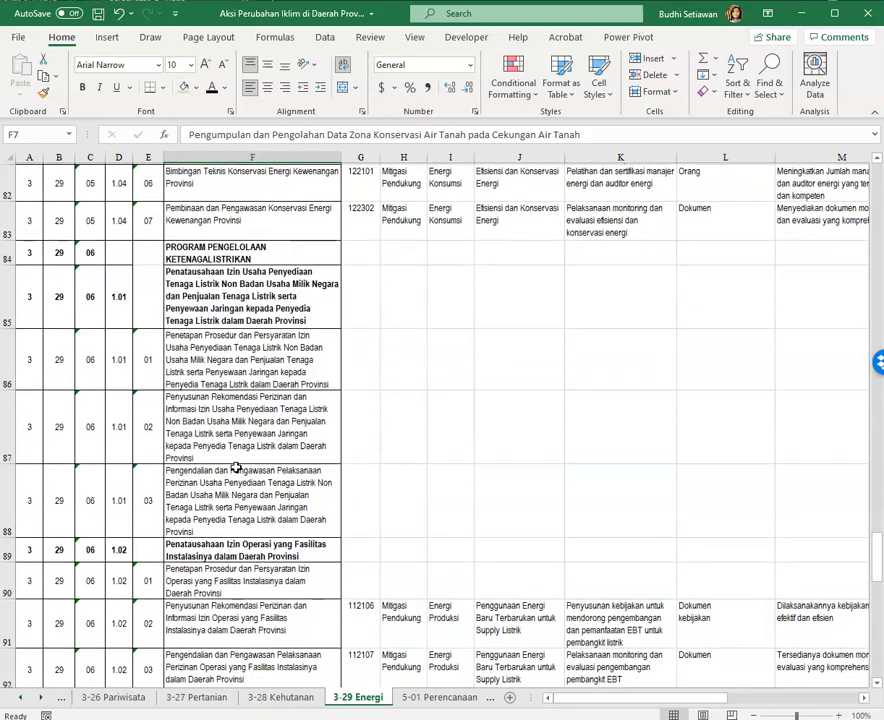
{"action": "scroll", "coordinate": [236, 466], "scroll_direction": "down", "scroll_amount": 1}
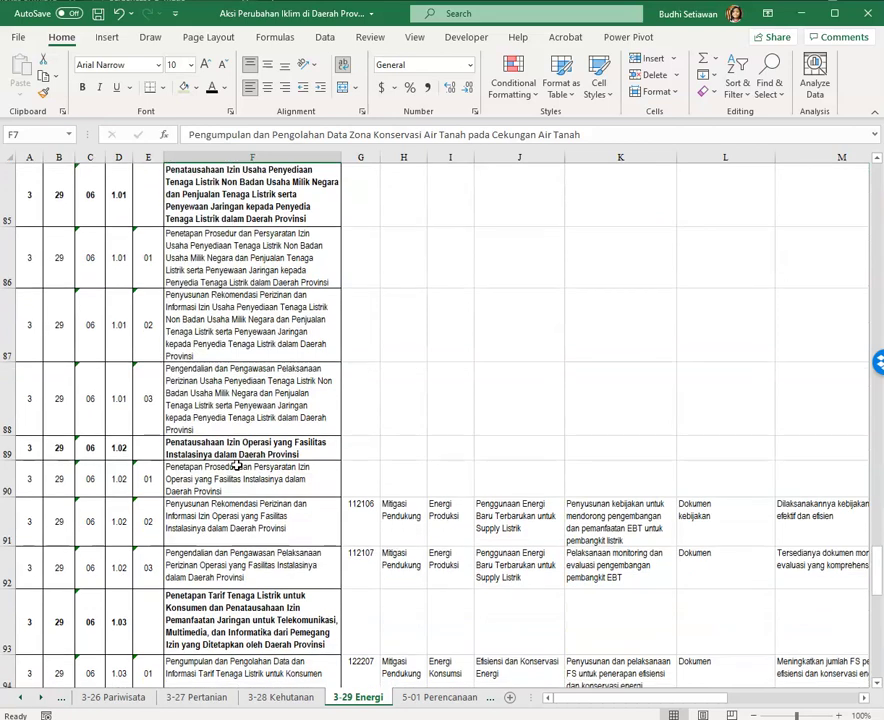
{"action": "scroll", "coordinate": [236, 466], "scroll_direction": "down", "scroll_amount": 2}
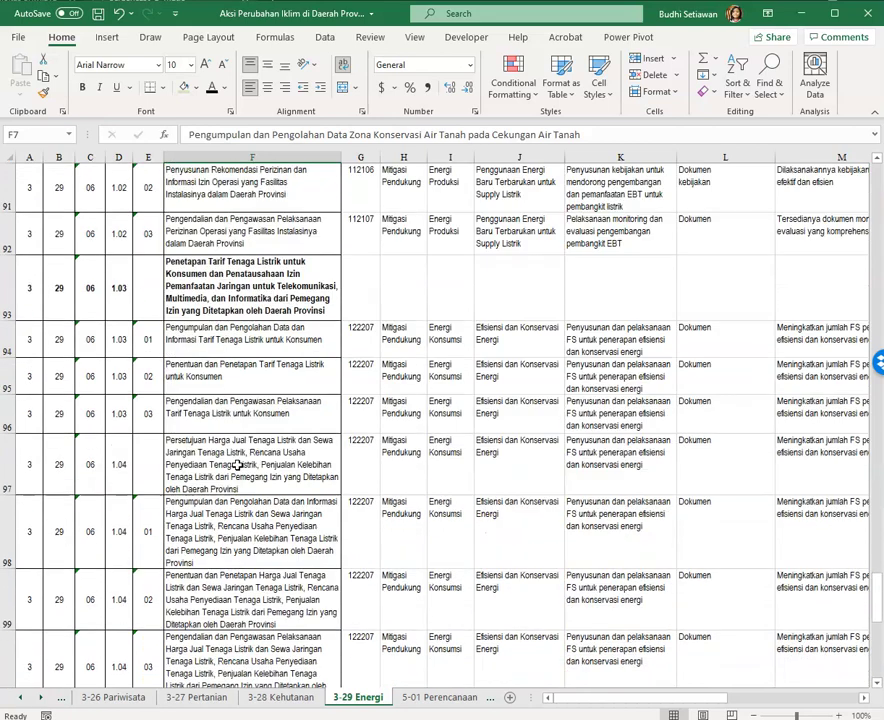
{"action": "scroll", "coordinate": [236, 466], "scroll_direction": "down", "scroll_amount": 2}
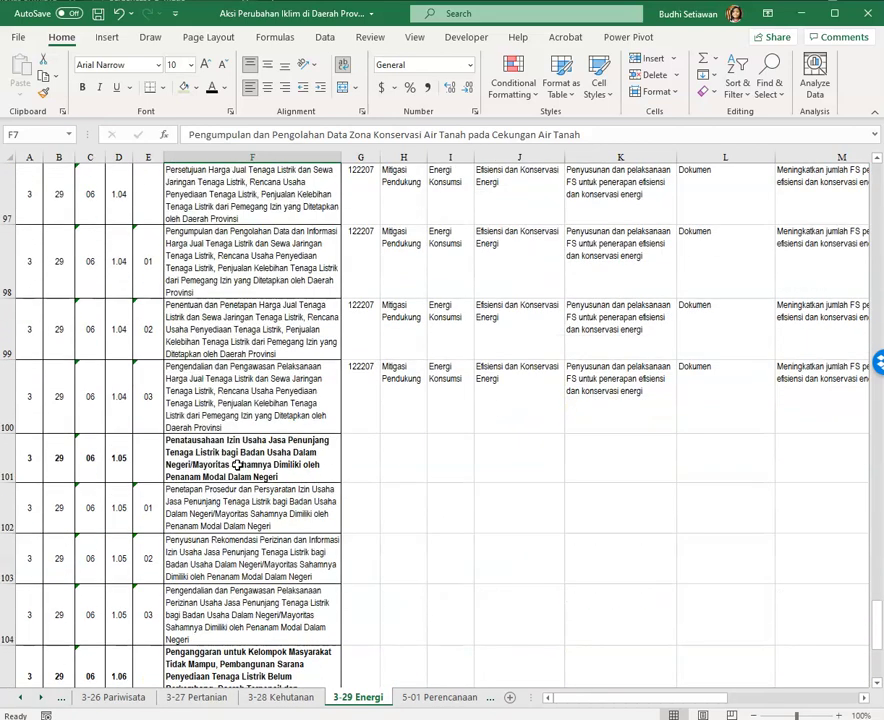
{"action": "scroll", "coordinate": [236, 466], "scroll_direction": "down", "scroll_amount": 2}
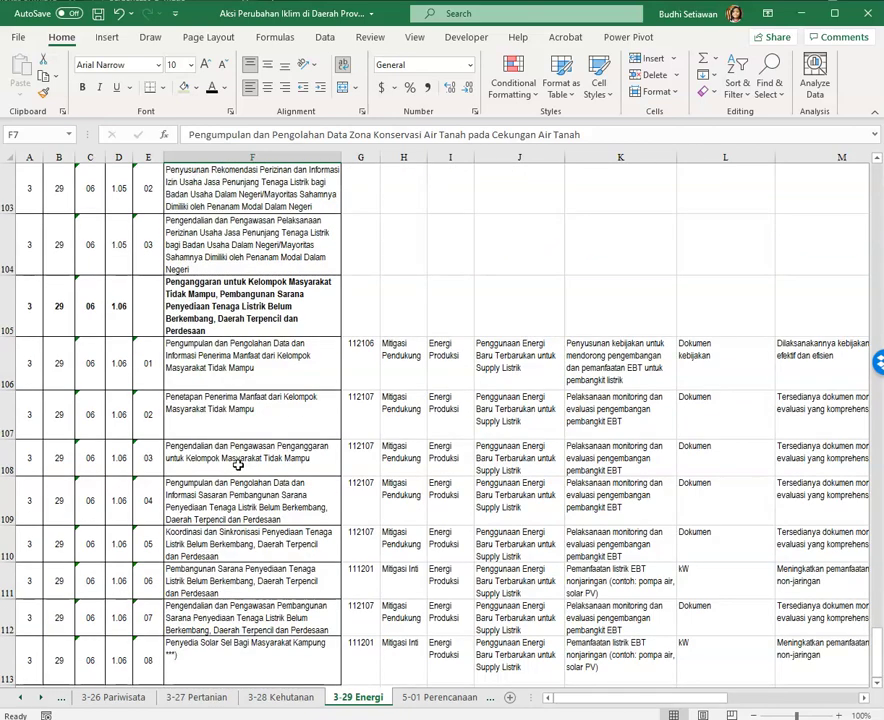
{"action": "scroll", "coordinate": [237, 465], "scroll_direction": "down", "scroll_amount": 2}
{"action": "scroll", "coordinate": [238, 465], "scroll_direction": "up", "scroll_amount": 3}
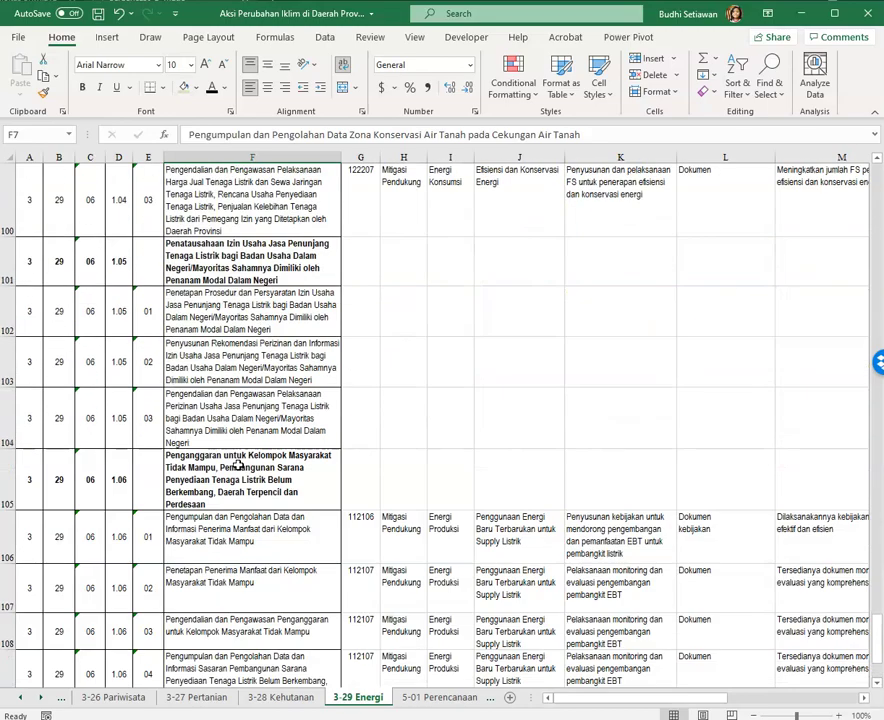
{"action": "scroll", "coordinate": [238, 464], "scroll_direction": "up", "scroll_amount": 12}
{"action": "scroll", "coordinate": [241, 461], "scroll_direction": "up", "scroll_amount": 19}
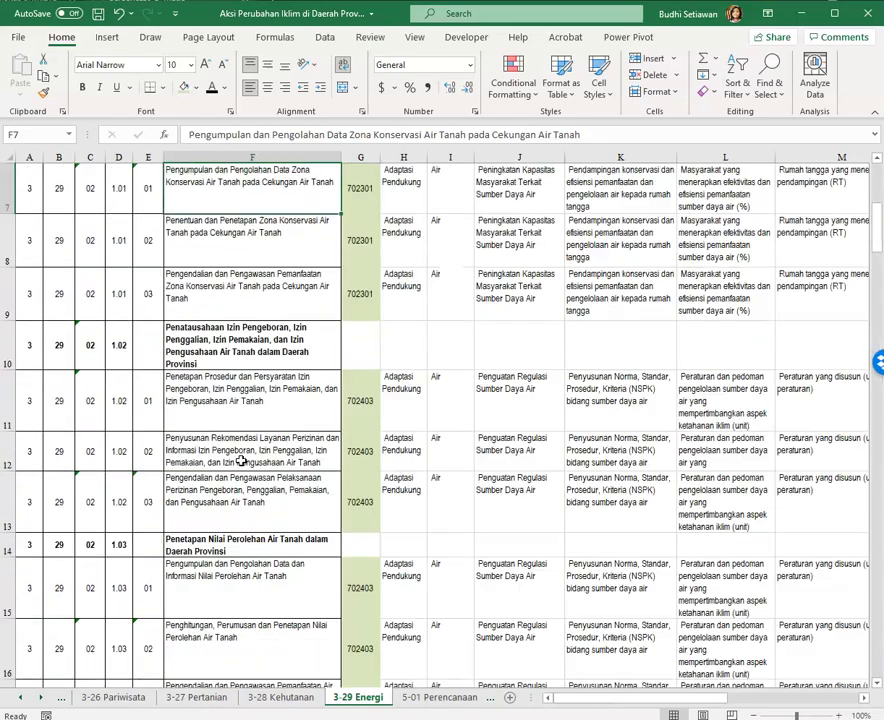
{"action": "scroll", "coordinate": [241, 461], "scroll_direction": "up", "scroll_amount": 2}
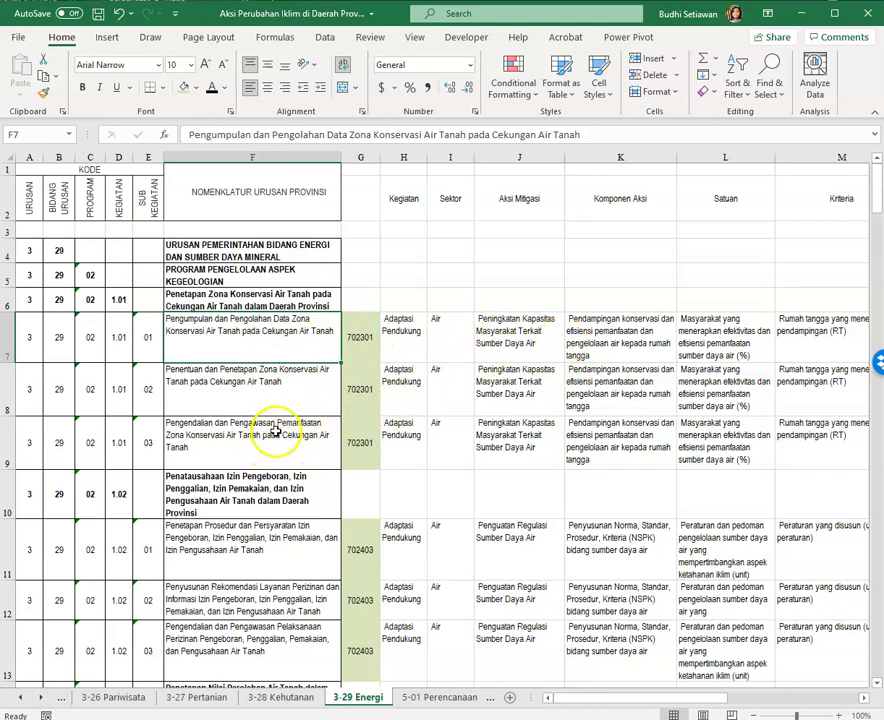
Increase the height of row 63, the geothermal direct-use licensing activity 1.01, so that its full text shows
{"action": "scroll", "coordinate": [278, 428], "scroll_direction": "down", "scroll_amount": 5}
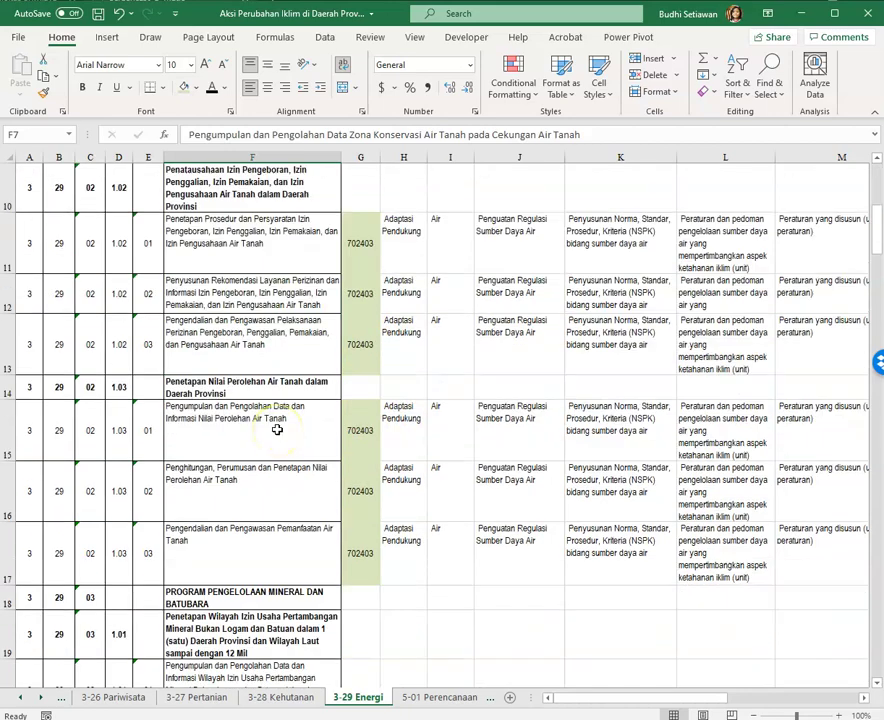
{"action": "scroll", "coordinate": [278, 428], "scroll_direction": "down", "scroll_amount": 12}
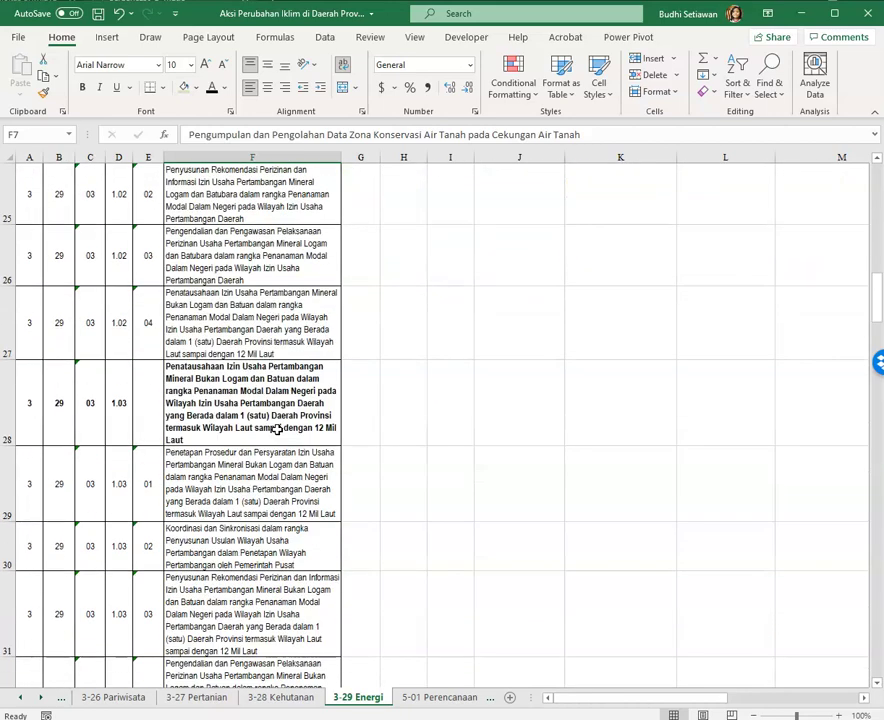
{"action": "scroll", "coordinate": [278, 430], "scroll_direction": "down", "scroll_amount": 7}
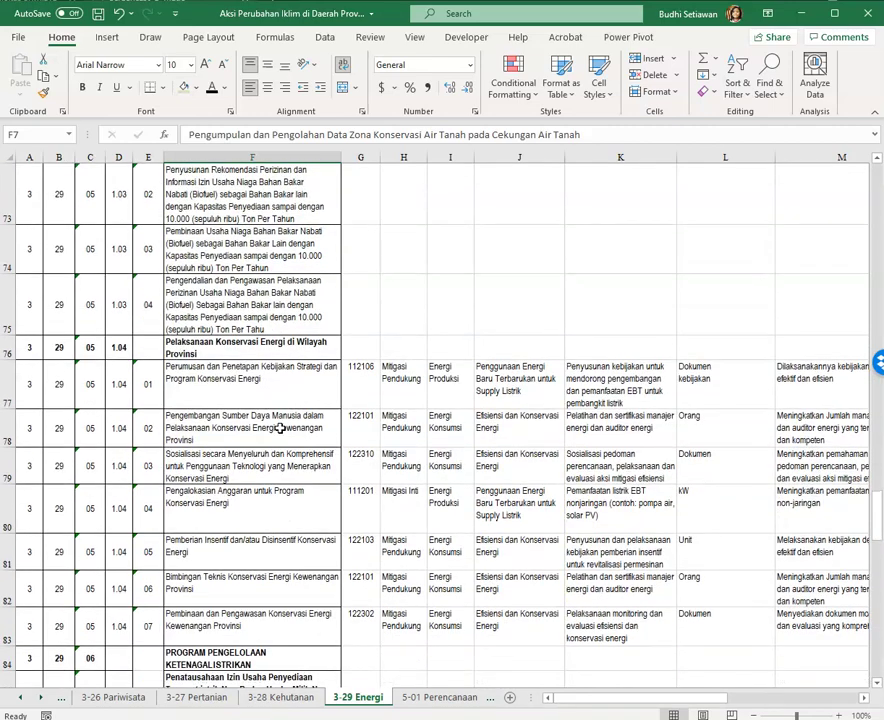
{"action": "scroll", "coordinate": [281, 428], "scroll_direction": "up", "scroll_amount": 5}
{"action": "scroll", "coordinate": [284, 423], "scroll_direction": "up", "scroll_amount": 1}
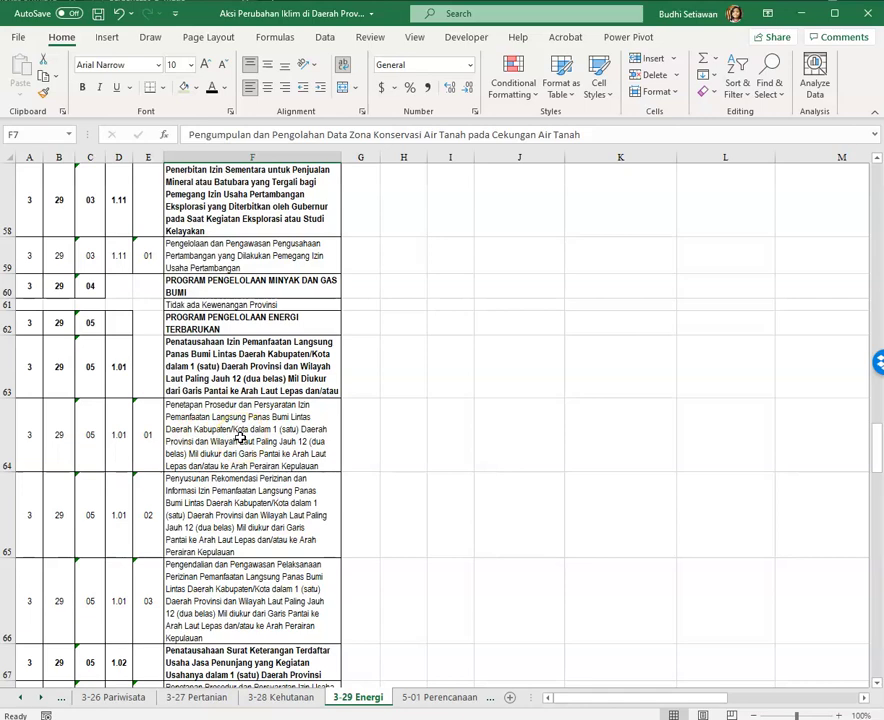
{"action": "scroll", "coordinate": [240, 438], "scroll_direction": "down", "scroll_amount": 1}
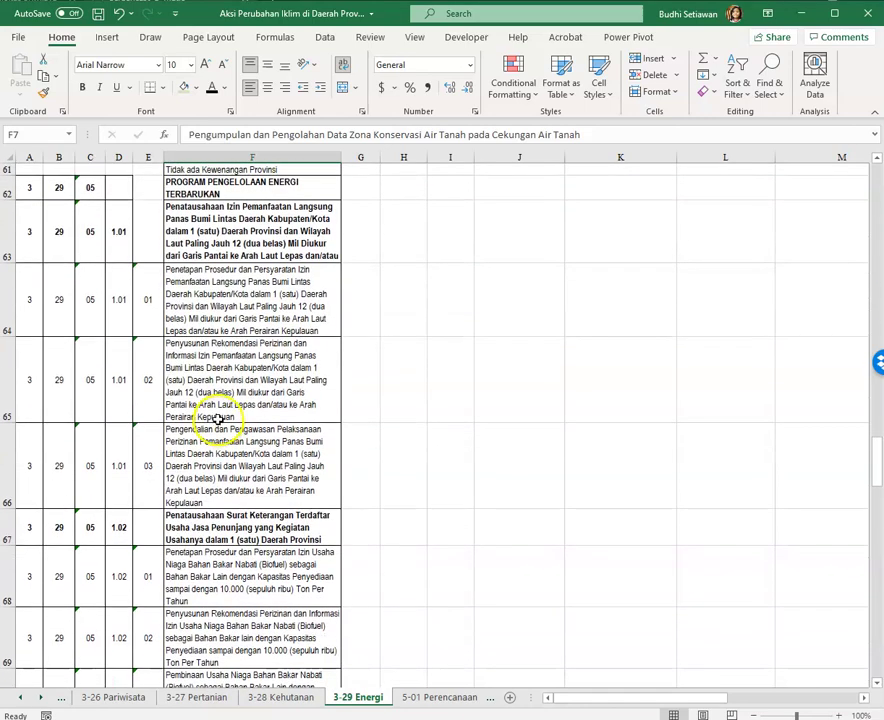
{"action": "scroll", "coordinate": [134, 288], "scroll_direction": "up", "scroll_amount": 1}
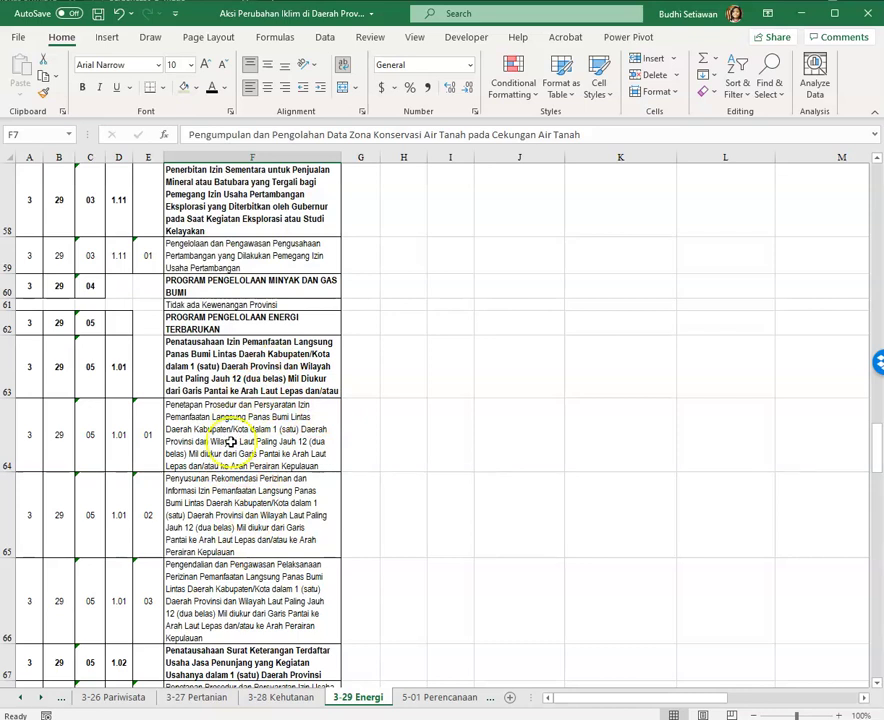
{"action": "left_click_drag", "start_coordinate": [13, 407], "coordinate": [13, 413]}
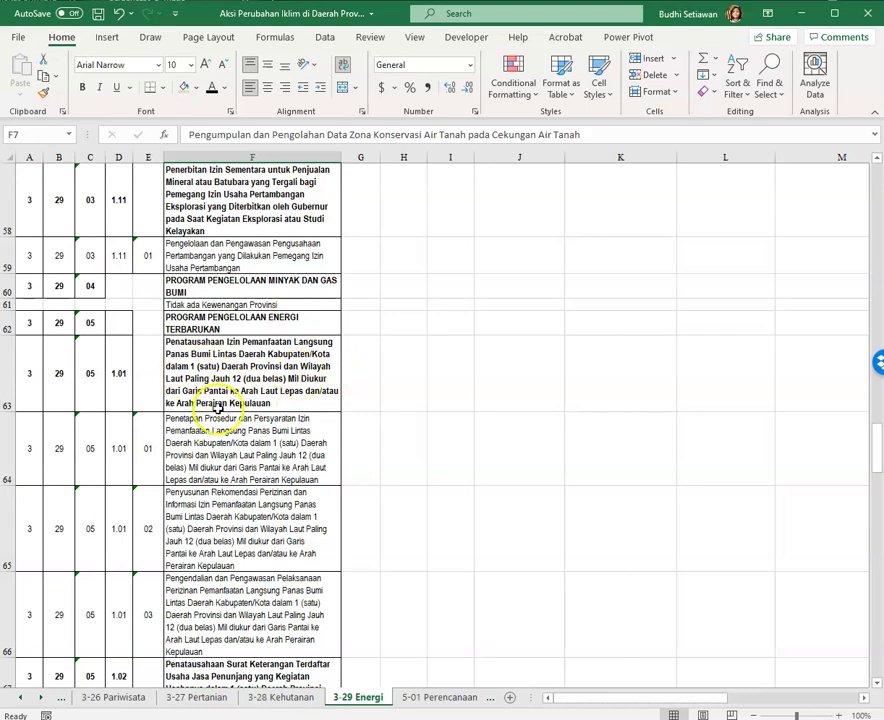
Slightly increase the height of row 67, the Penatausahaan Surat Keterangan Terdaftar activity 1.02
{"action": "scroll", "coordinate": [218, 409], "scroll_direction": "down", "scroll_amount": 1}
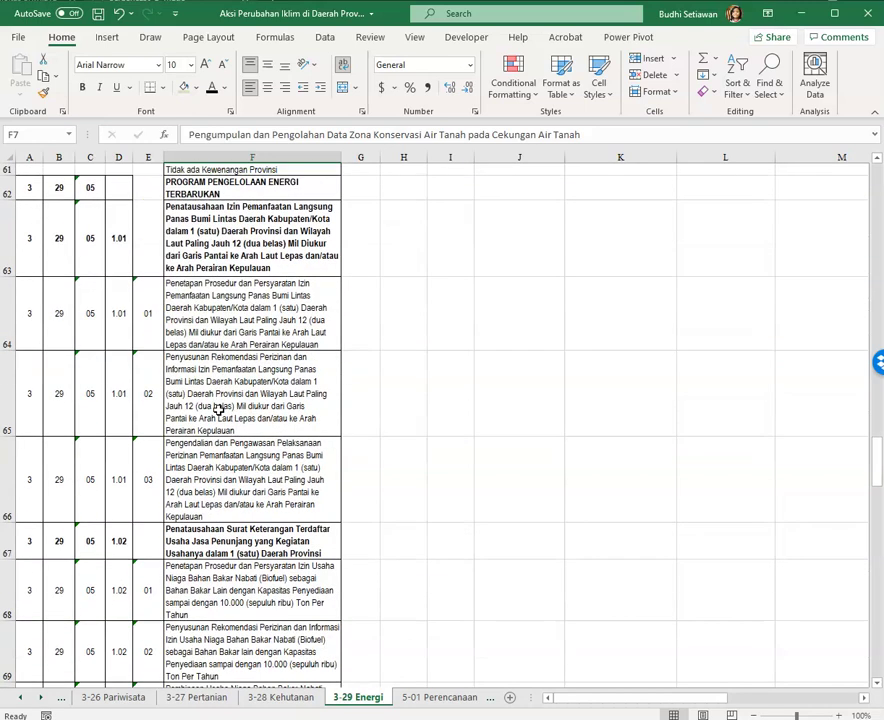
{"action": "scroll", "coordinate": [218, 408], "scroll_direction": "down", "scroll_amount": 1}
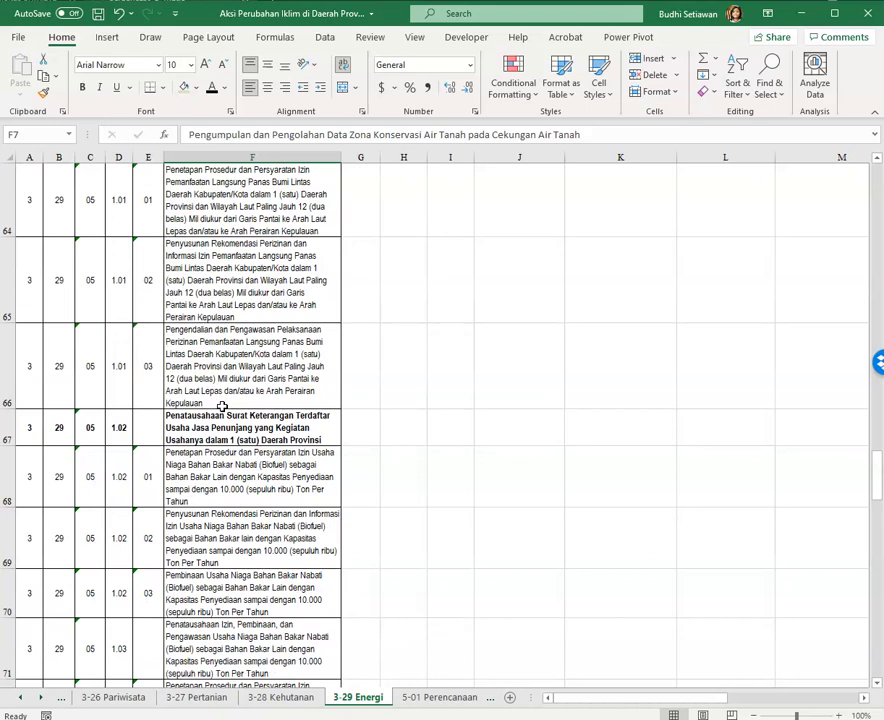
{"action": "mouse_move", "coordinate": [7, 446]}
{"action": "left_mouse_down"}
{"action": "mouse_move", "coordinate": [8, 457]}
{"action": "mouse_move", "coordinate": [9, 447]}
{"action": "left_mouse_up"}
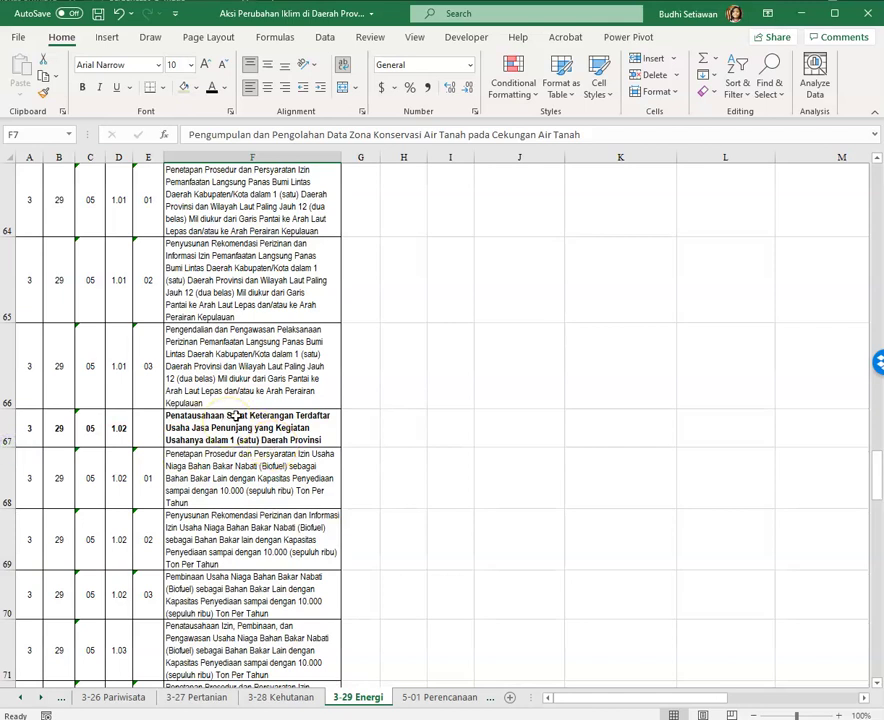
Make the biofuel licensing activity 1.03 in A71:F71 bold and reduce the height of row 71 to fit its text
{"action": "scroll", "coordinate": [235, 416], "scroll_direction": "down", "scroll_amount": 1}
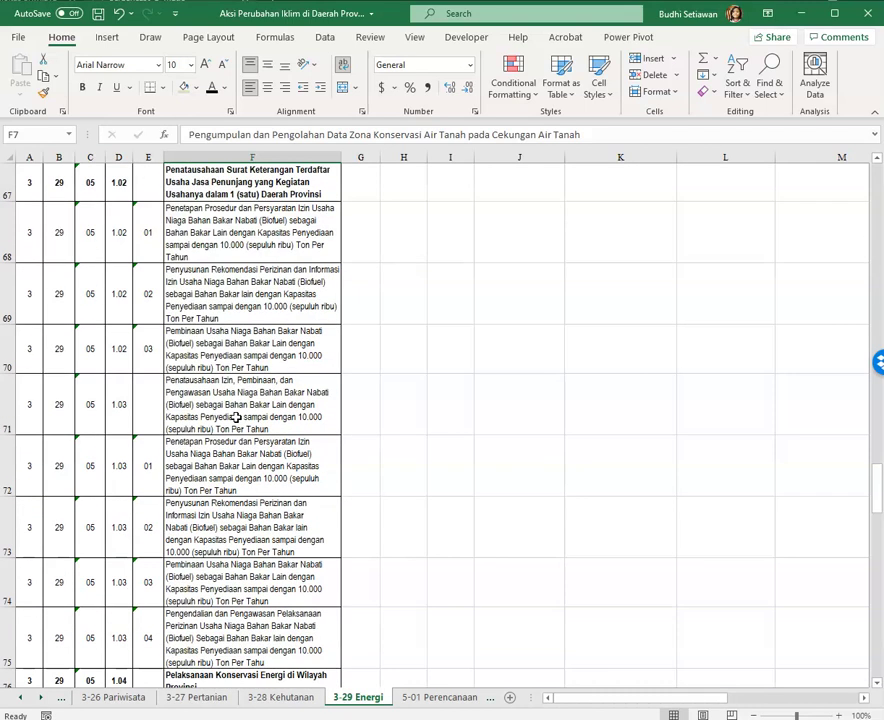
{"action": "scroll", "coordinate": [235, 416], "scroll_direction": "up", "scroll_amount": 1}
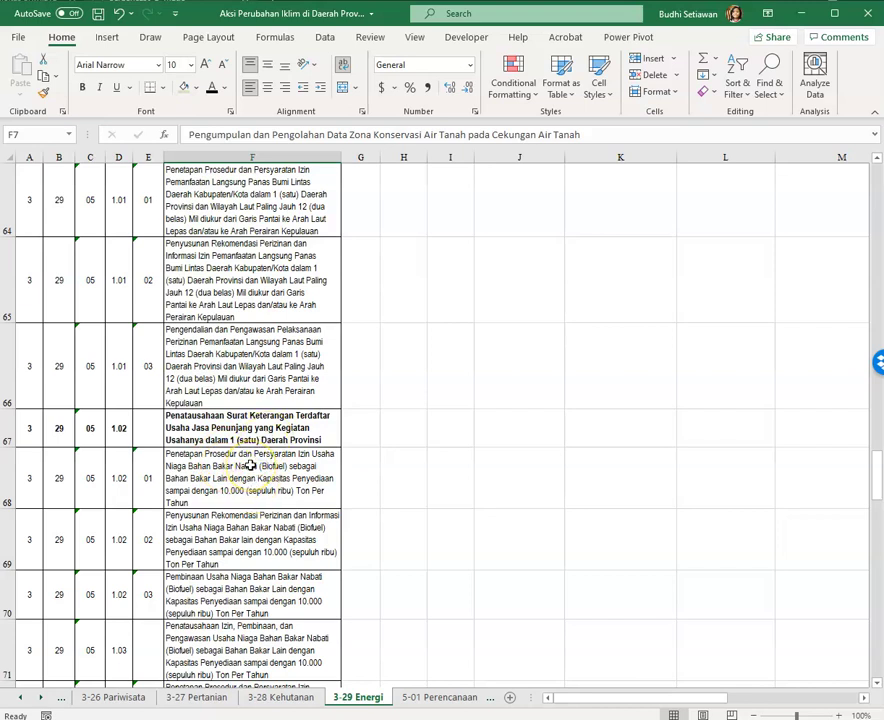
{"action": "scroll", "coordinate": [250, 466], "scroll_direction": "down", "scroll_amount": 1}
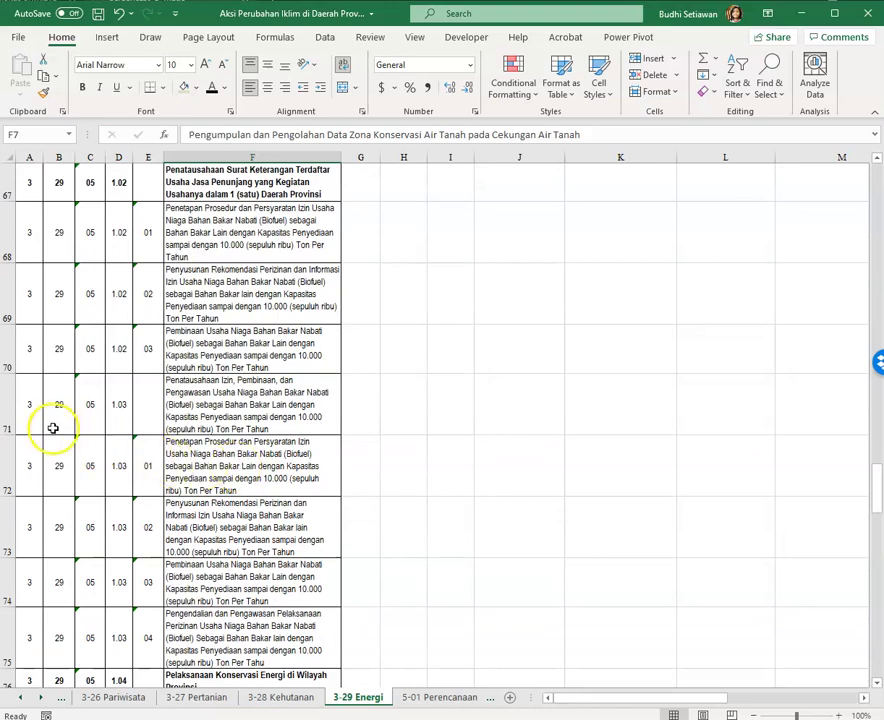
{"action": "left_click", "coordinate": [9, 404]}
{"action": "left_click_drag", "start_coordinate": [28, 406], "coordinate": [174, 385]}
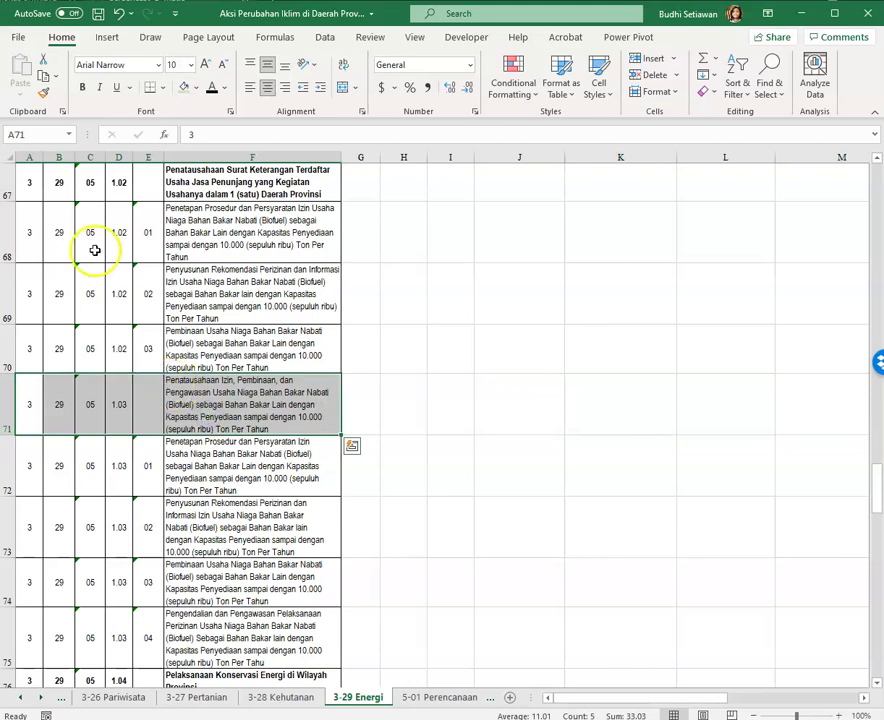
{"action": "left_click", "coordinate": [82, 87]}
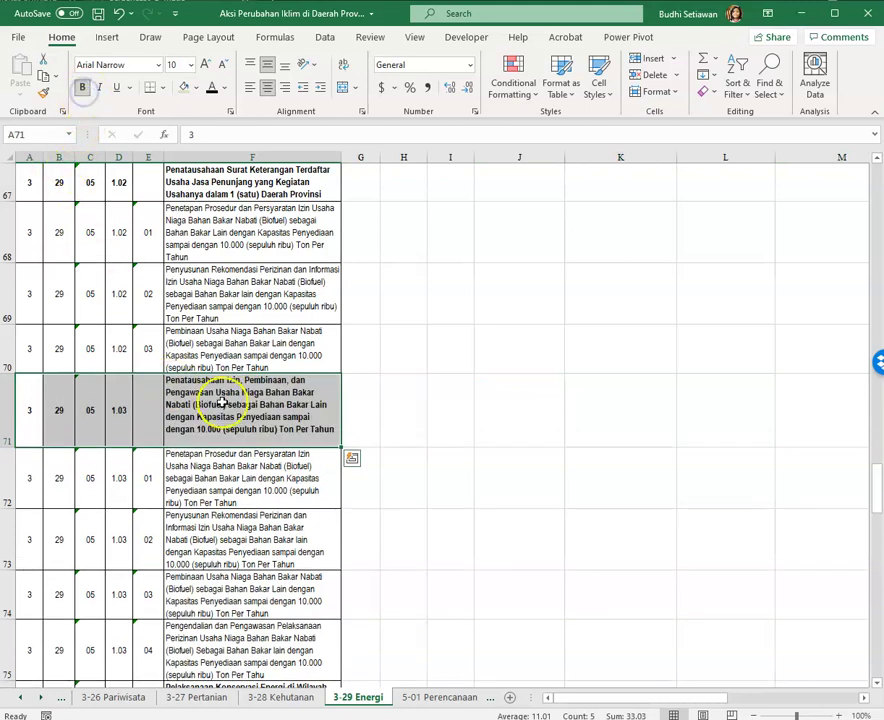
{"action": "left_click", "coordinate": [212, 405]}
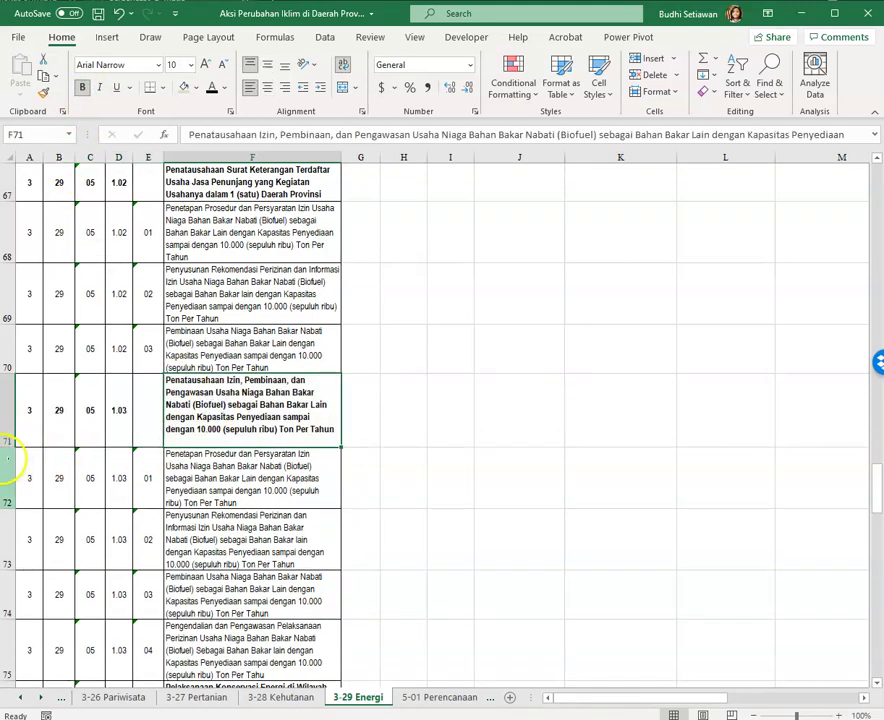
{"action": "left_click_drag", "start_coordinate": [10, 446], "coordinate": [10, 436]}
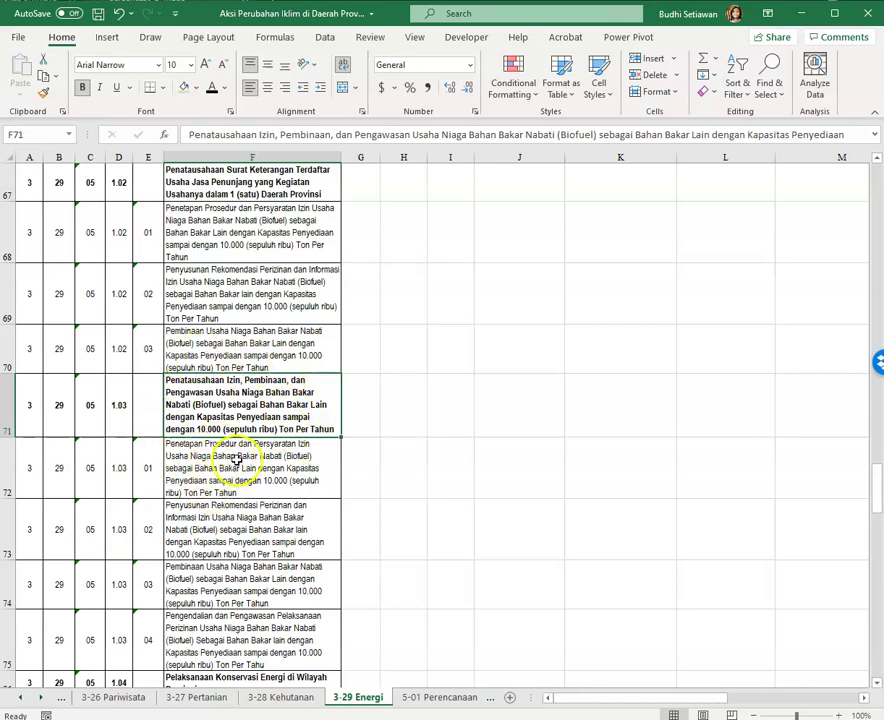
Examine the energy conservation activity 1.04 and the PROGRAM PENGELOLAAN KETENAGALISTRIKAN activities 1.01 to 1.06 with their mapped mitigation actions down to the sheet's last entry
{"action": "scroll", "coordinate": [237, 460], "scroll_direction": "down", "scroll_amount": 1}
{"action": "scroll", "coordinate": [232, 463], "scroll_direction": "down", "scroll_amount": 1}
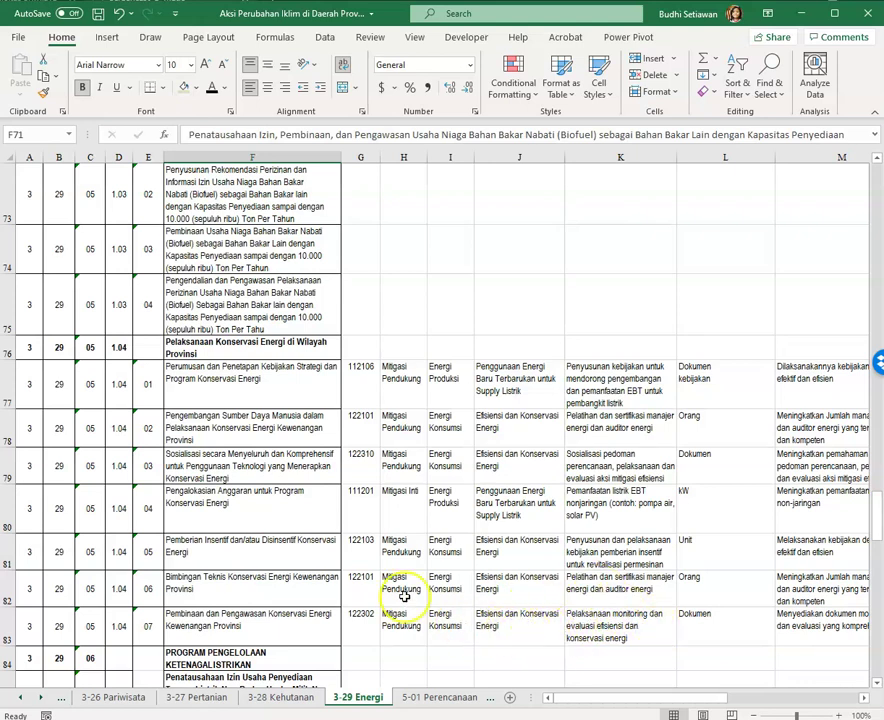
{"action": "scroll", "coordinate": [215, 481], "scroll_direction": "down", "scroll_amount": 1}
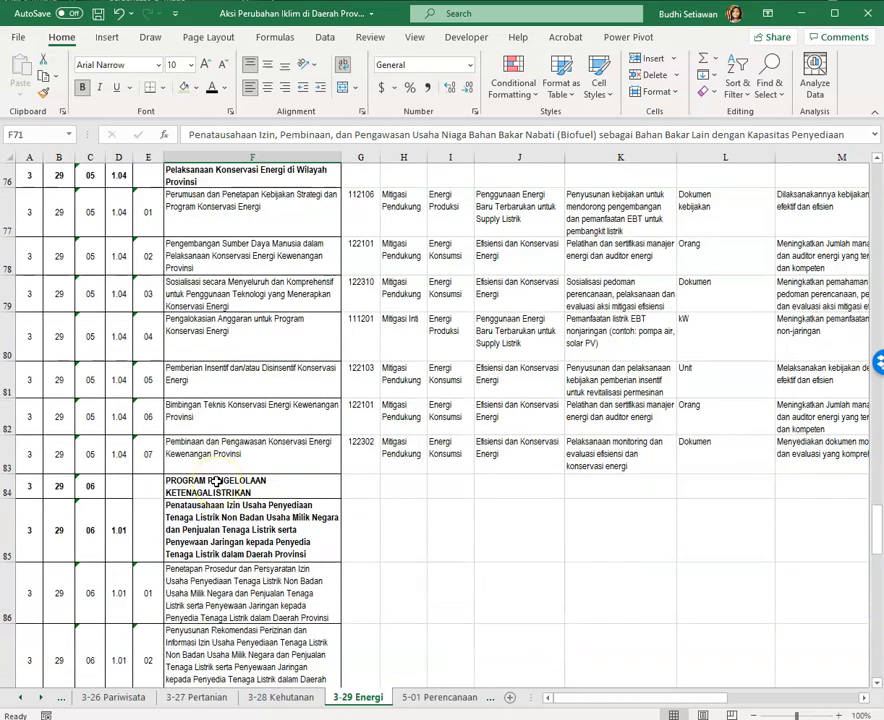
{"action": "scroll", "coordinate": [215, 481], "scroll_direction": "down", "scroll_amount": 1}
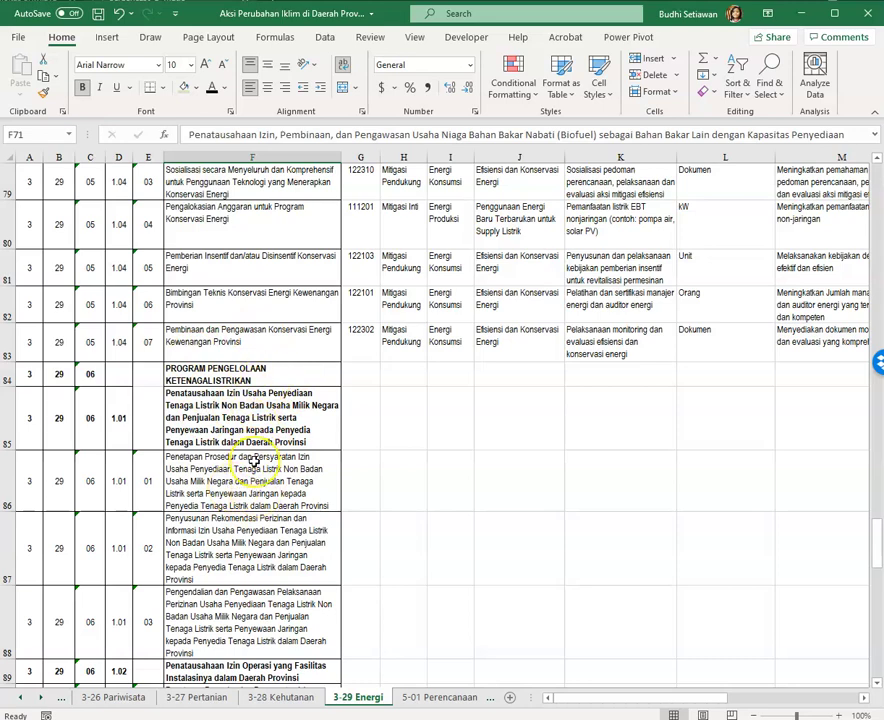
{"action": "scroll", "coordinate": [255, 461], "scroll_direction": "down", "scroll_amount": 1}
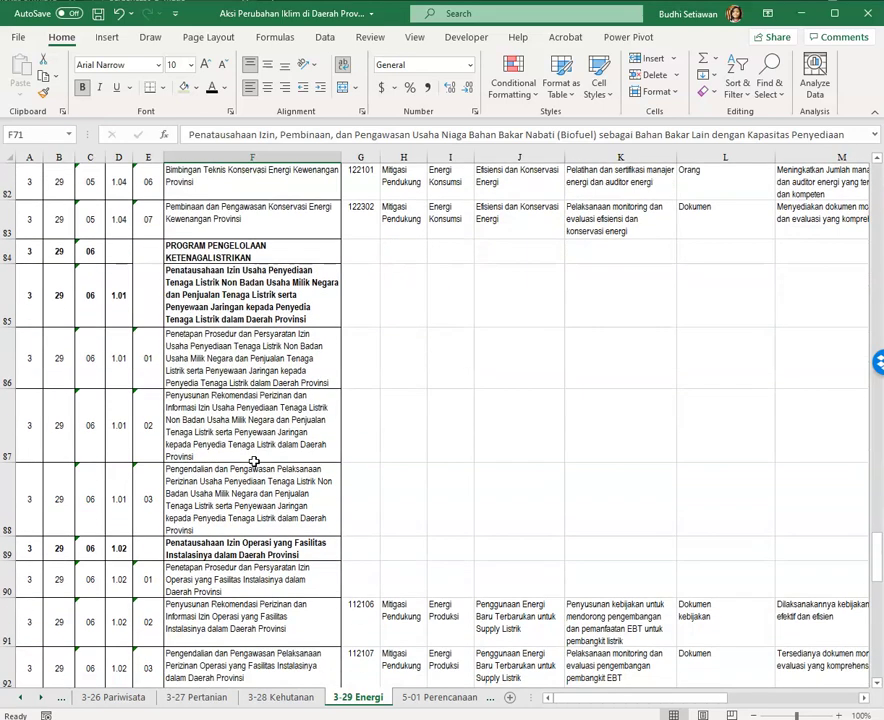
{"action": "scroll", "coordinate": [255, 461], "scroll_direction": "down", "scroll_amount": 1}
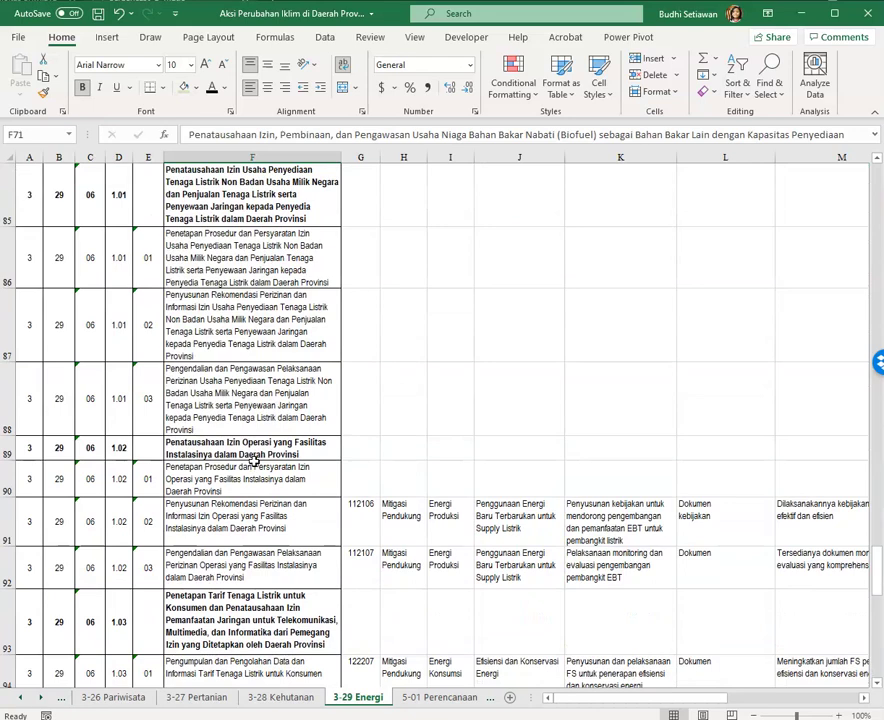
{"action": "scroll", "coordinate": [255, 461], "scroll_direction": "down", "scroll_amount": 1}
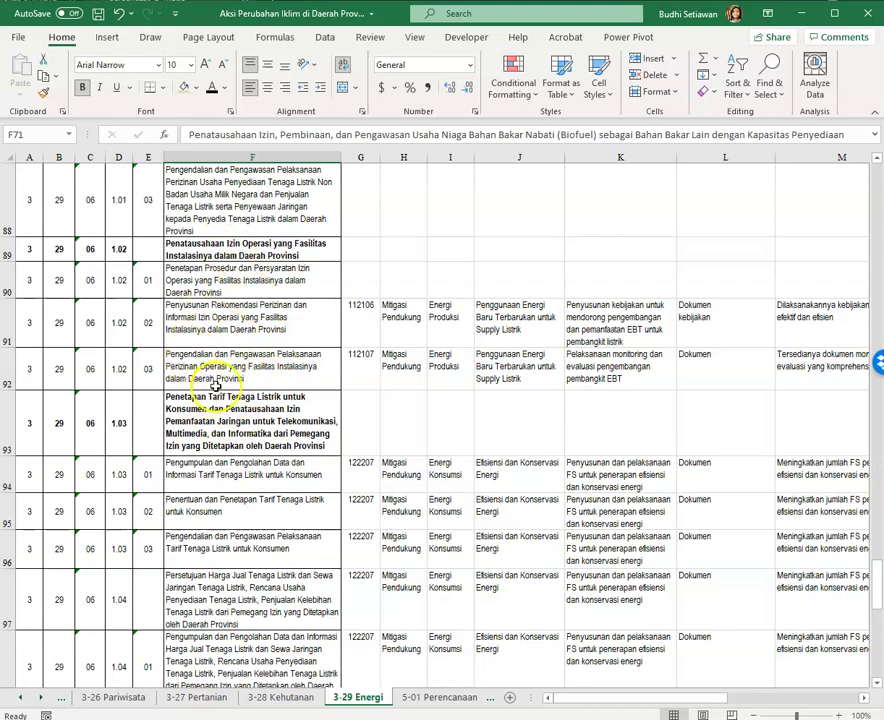
{"action": "scroll", "coordinate": [214, 383], "scroll_direction": "down", "scroll_amount": 1}
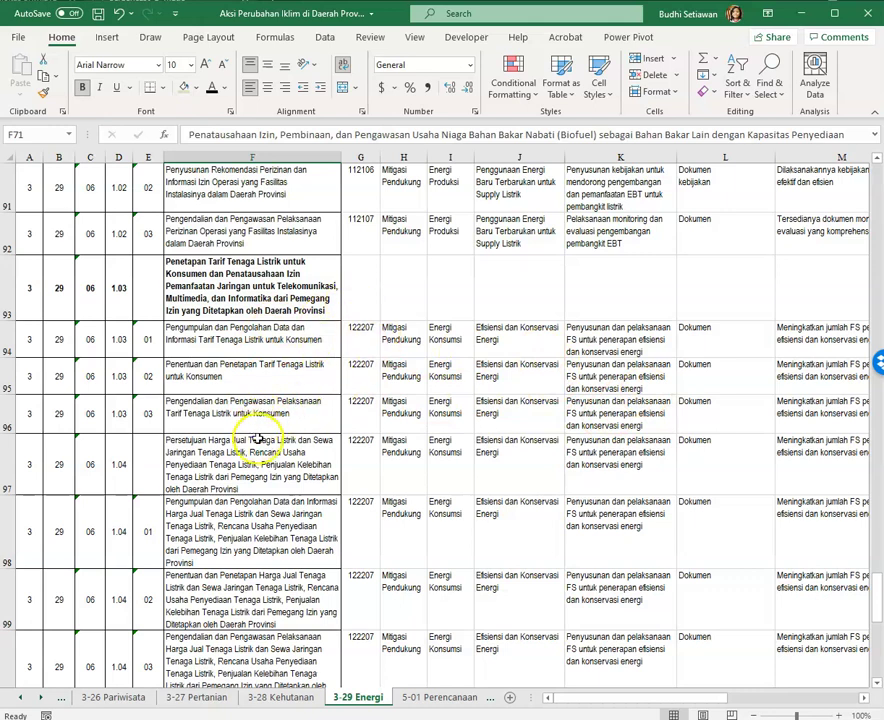
{"action": "scroll", "coordinate": [258, 440], "scroll_direction": "down", "scroll_amount": 1}
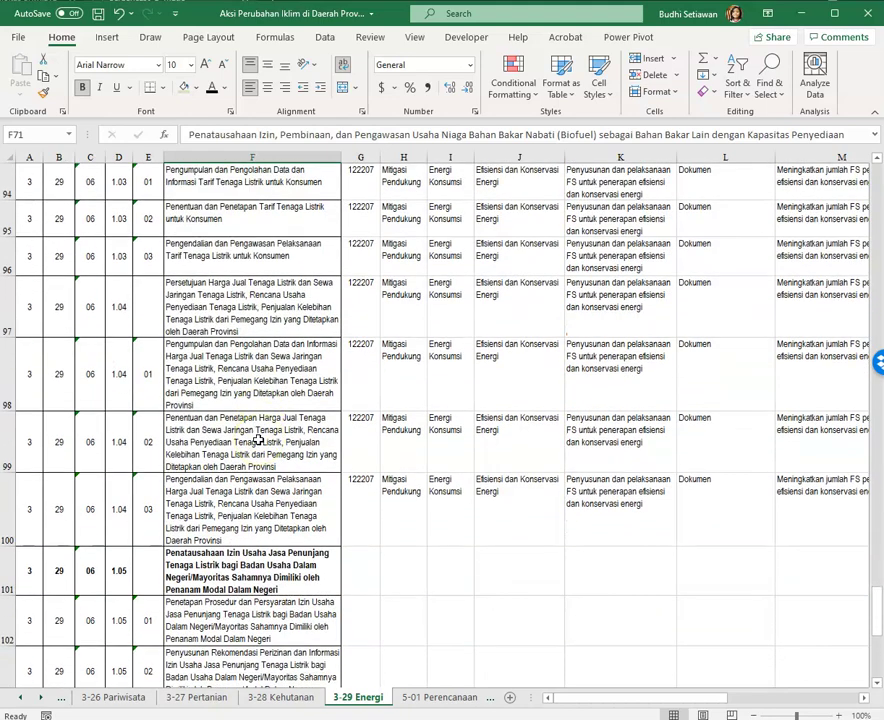
{"action": "scroll", "coordinate": [258, 440], "scroll_direction": "down", "scroll_amount": 3}
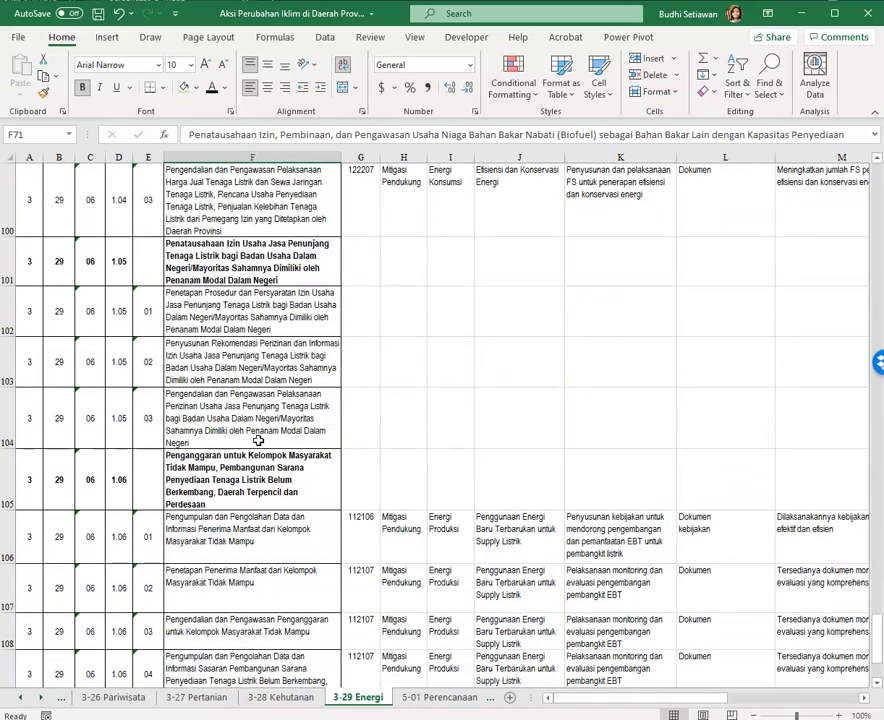
{"action": "scroll", "coordinate": [258, 440], "scroll_direction": "down", "scroll_amount": 1}
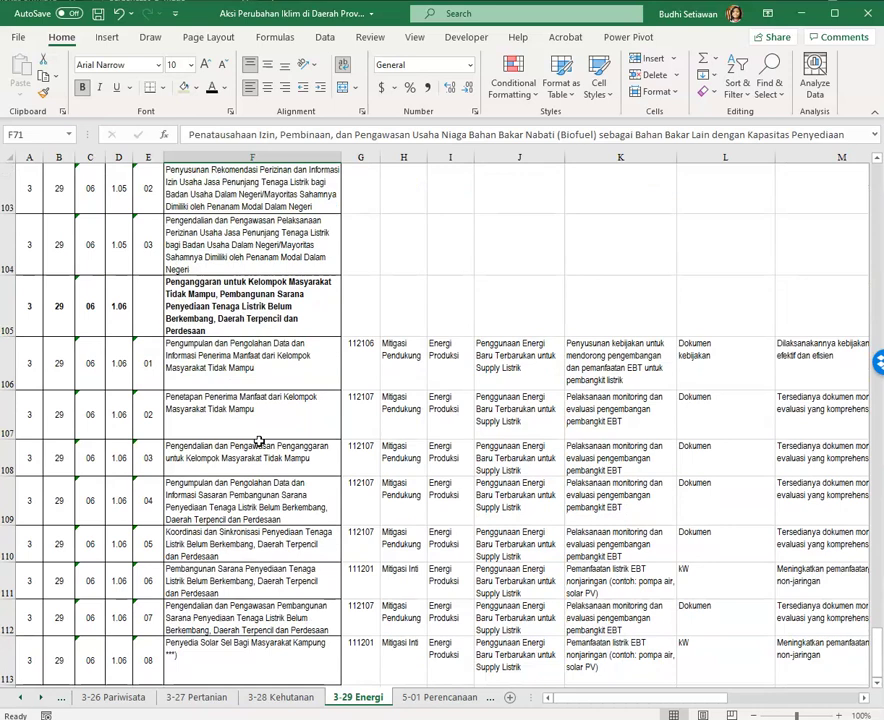
{"action": "scroll", "coordinate": [258, 440], "scroll_direction": "down", "scroll_amount": 1}
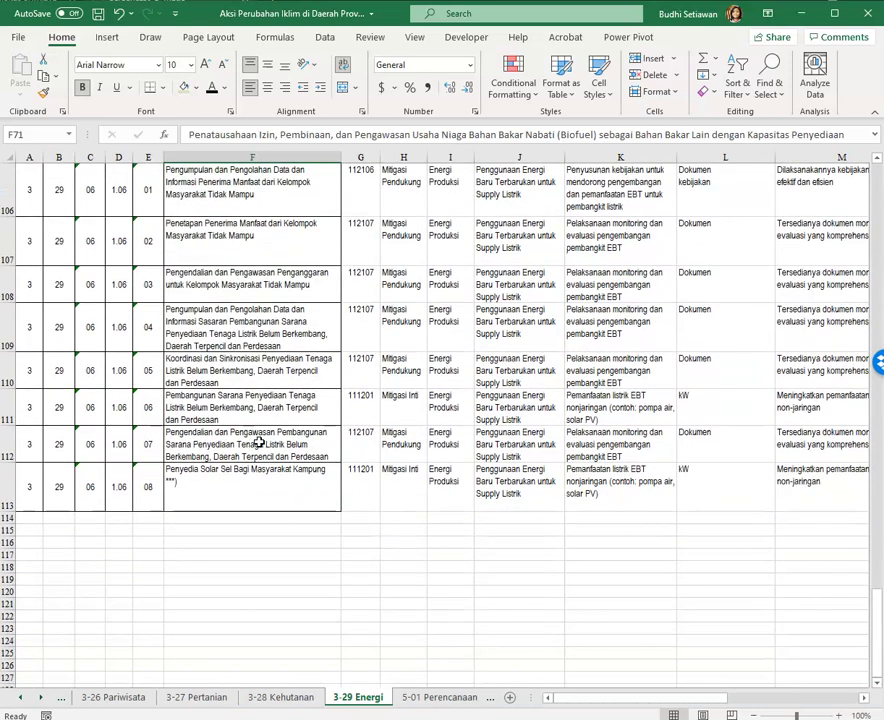
{"action": "scroll", "coordinate": [258, 440], "scroll_direction": "up", "scroll_amount": 1}
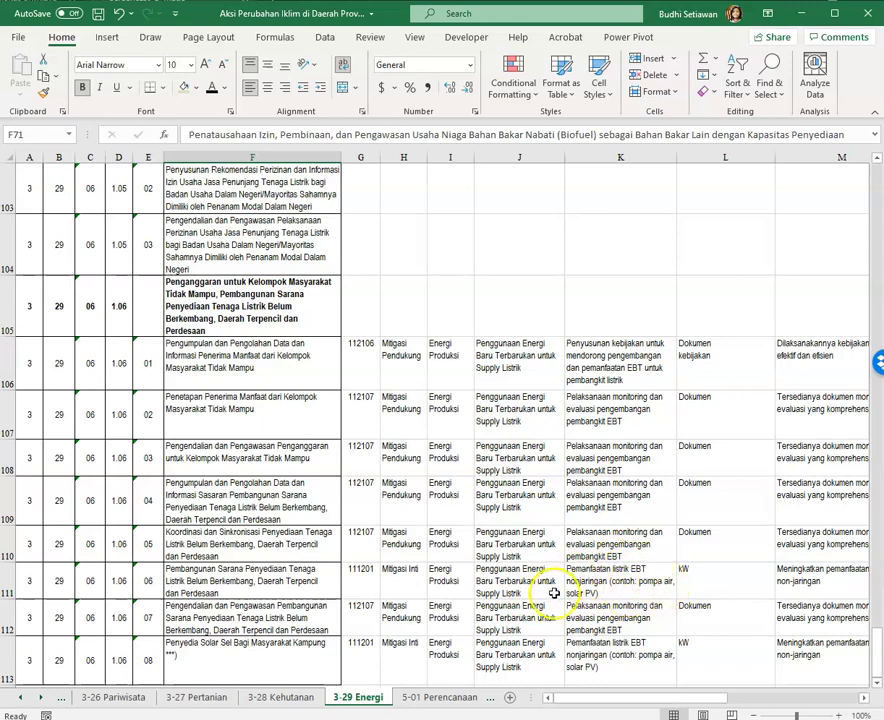
{"action": "scroll", "coordinate": [185, 567], "scroll_direction": "down", "scroll_amount": 1}
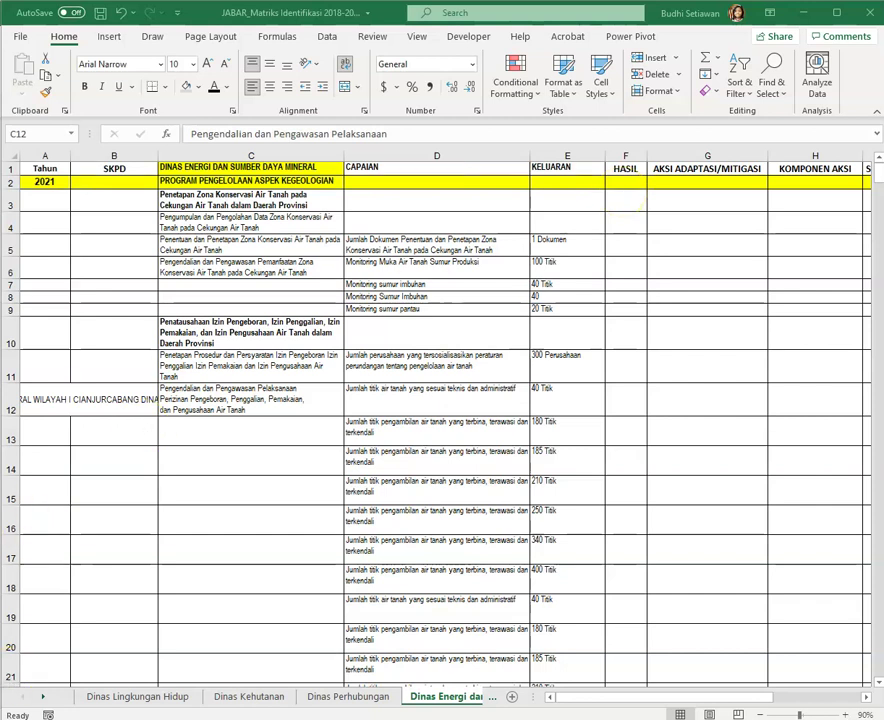
In the JABAR_Matriks Identifikasi workbook, restore the Kegiatan to Bukti Fisik Indikator columns on the Dinas Energi sheet and look them over
{"action": "key", "text": "ctrl+z"}
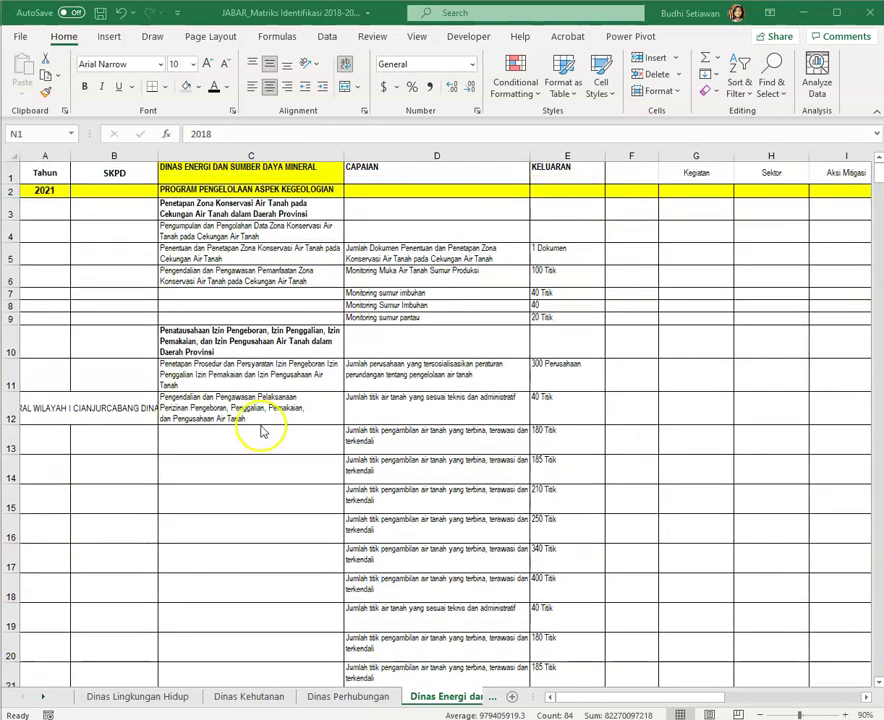
{"action": "left_click", "coordinate": [867, 702]}
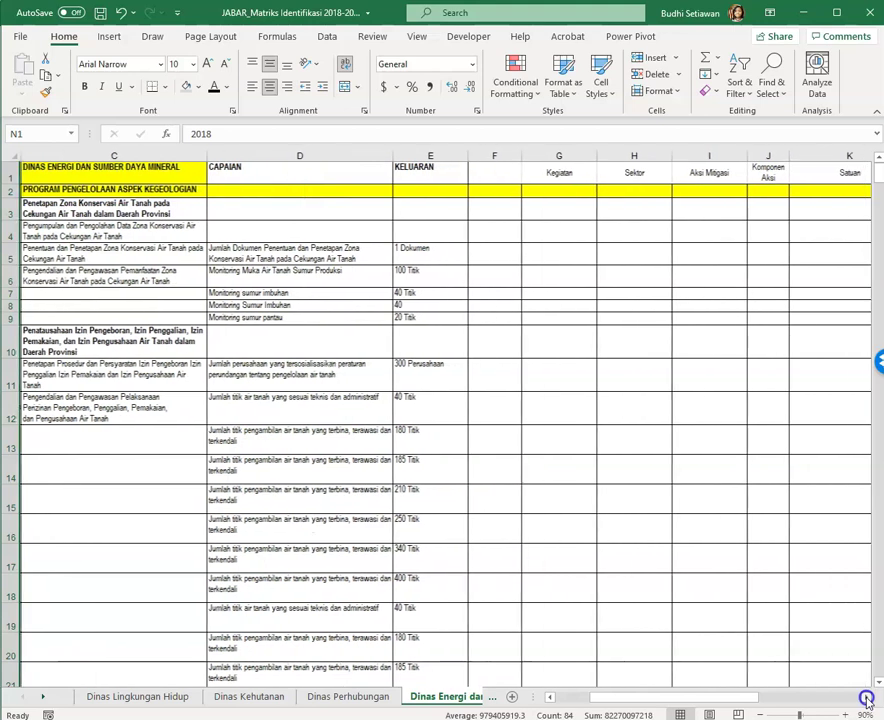
{"action": "left_click", "coordinate": [867, 702]}
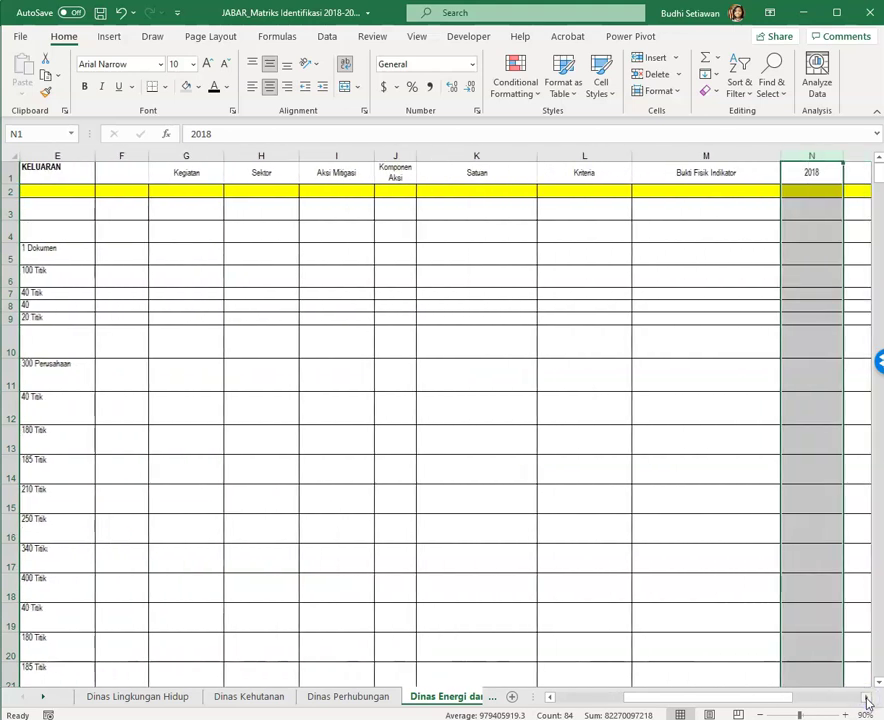
{"action": "left_click", "coordinate": [464, 379]}
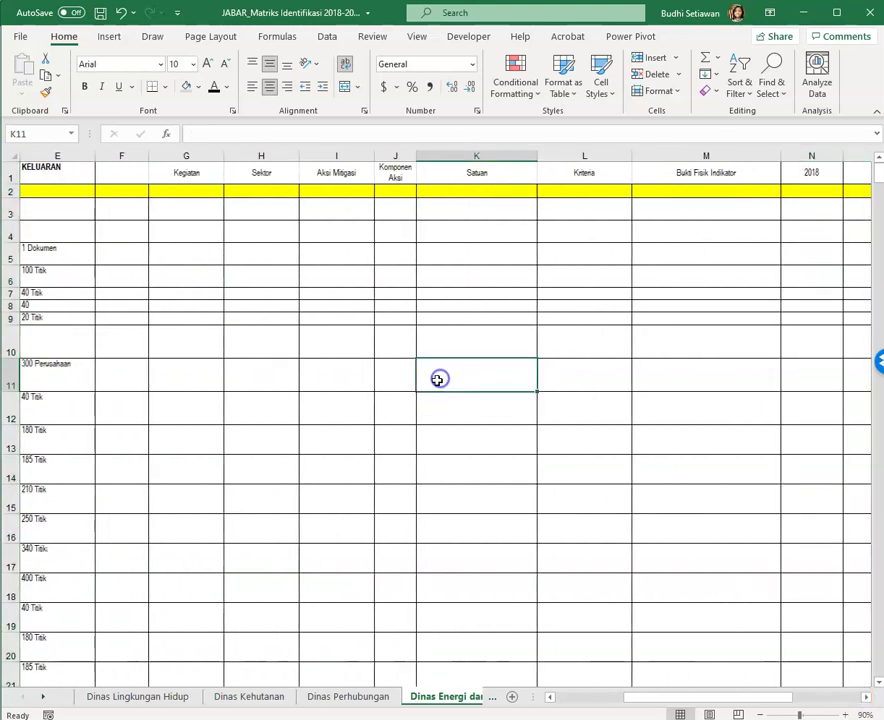
{"action": "left_click", "coordinate": [551, 699]}
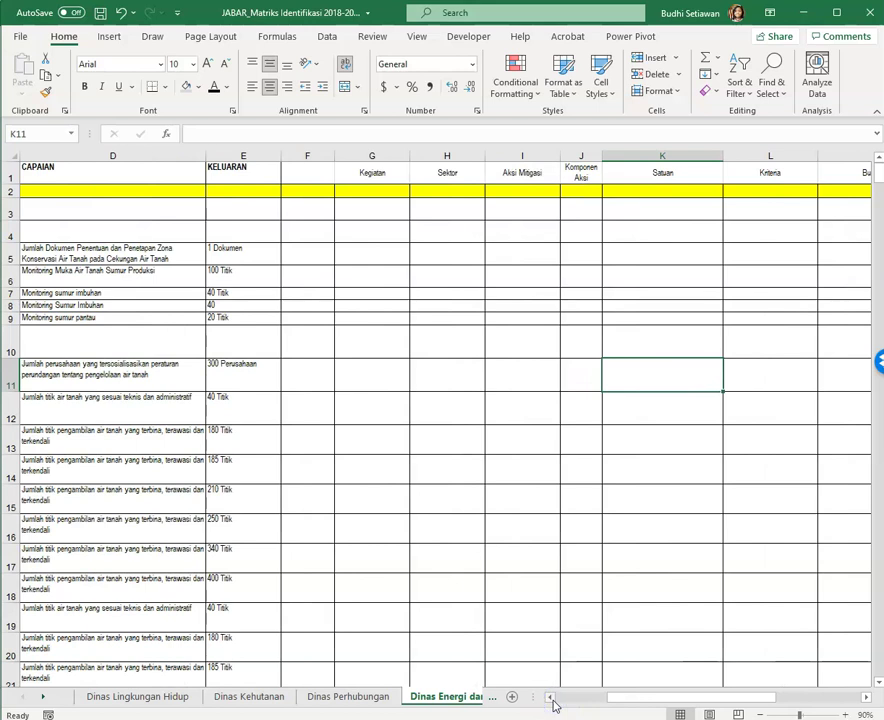
{"action": "left_click", "coordinate": [551, 699]}
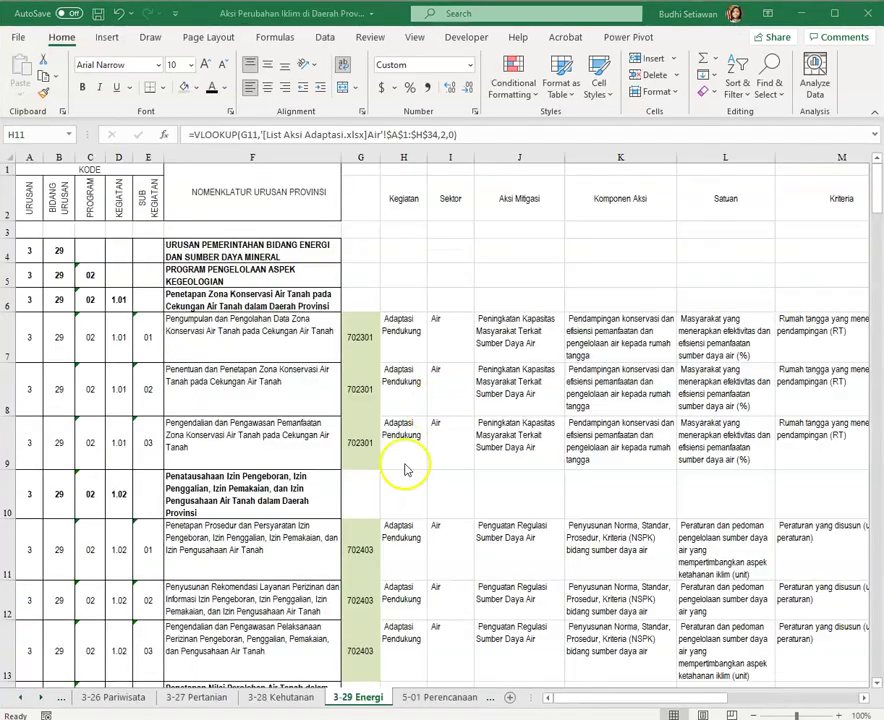
Copy the 702403 action mapping in G11:N11 of the 3-29 Energi sheet to F11 on the JABAR workbook's Dinas Energi sheet
{"action": "left_click", "coordinate": [359, 549]}
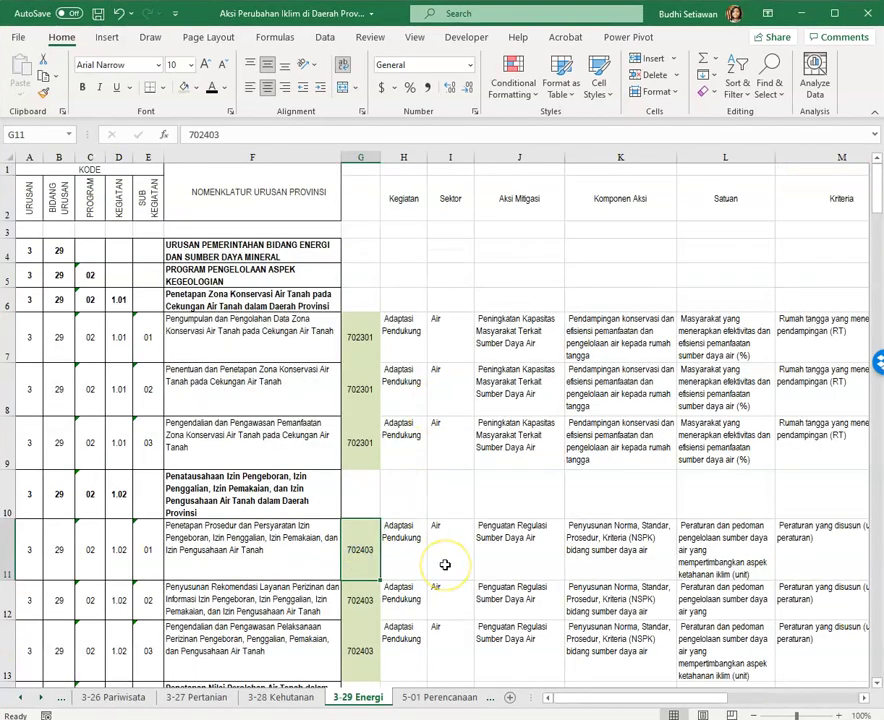
{"action": "key", "text": "ctrl+shift+Right"}
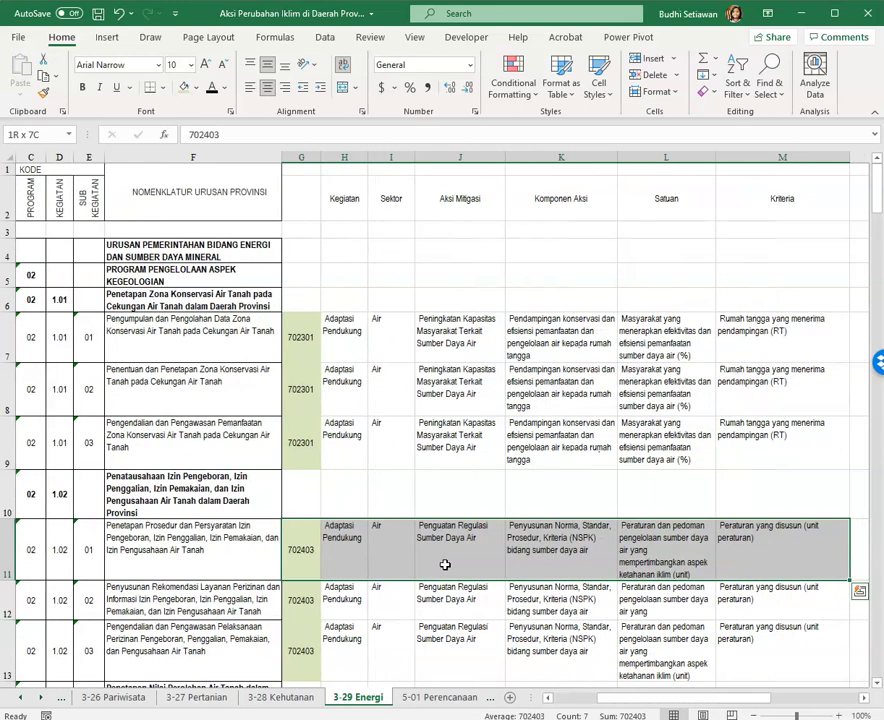
{"action": "key", "text": "shift+Right"}
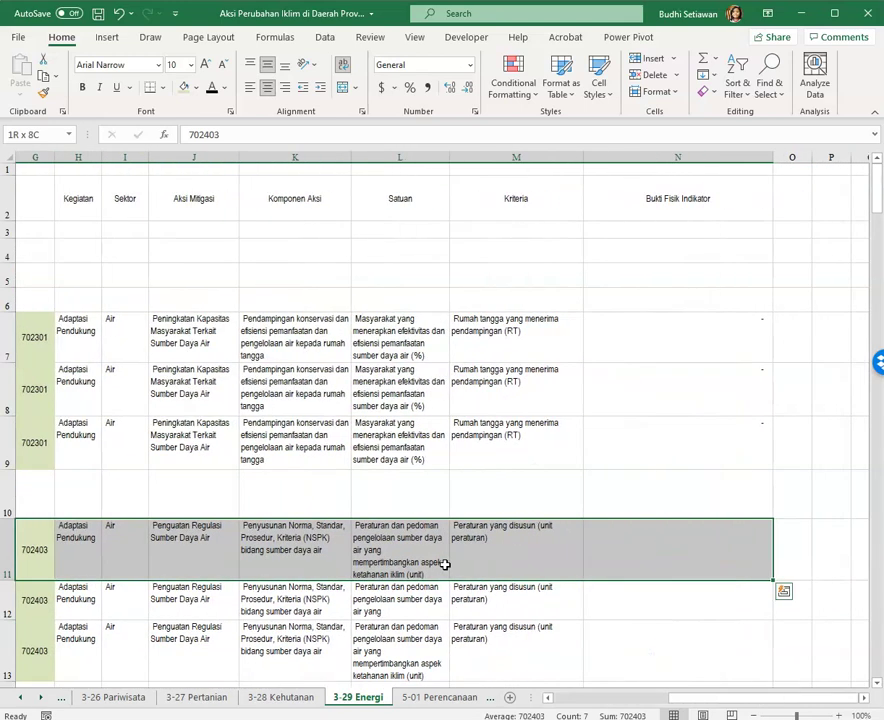
{"action": "key", "text": "ctrl+c"}
{"action": "key", "text": "Left"}
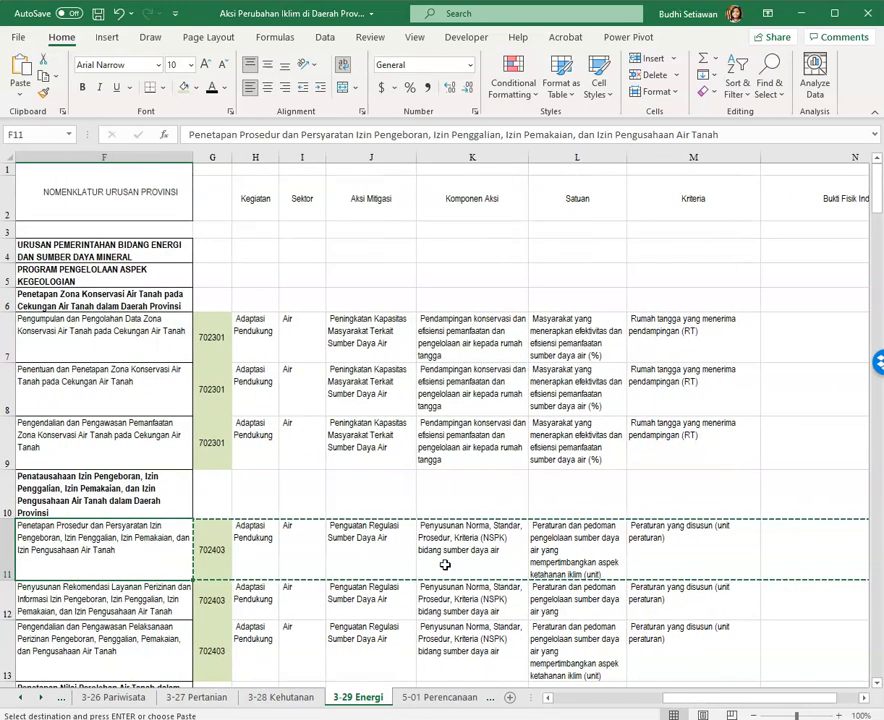
{"action": "key", "text": "alt+Tab"}
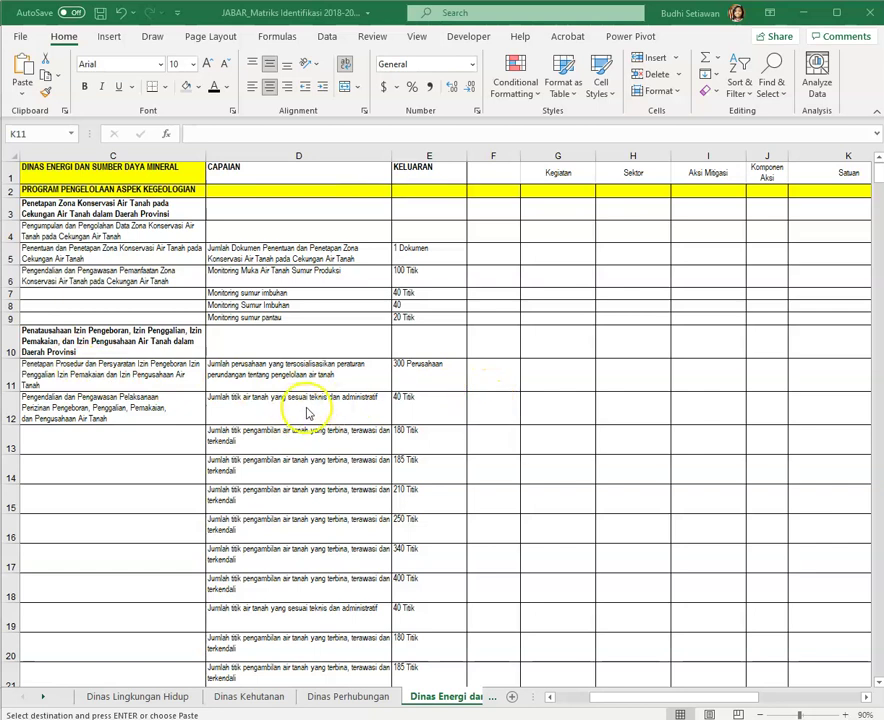
{"action": "left_click", "coordinate": [496, 383]}
{"action": "left_click", "coordinate": [22, 62]}
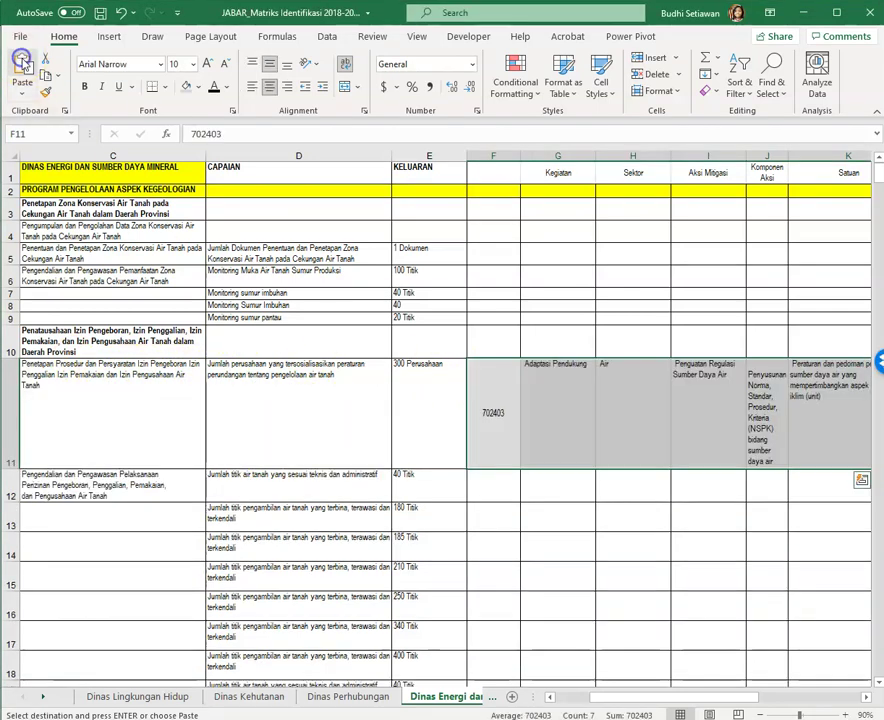
Tidy the pasted mapping in row 11 with a wider Komponen Aksi column, a lower row height and top-aligned text
{"action": "left_click_drag", "start_coordinate": [784, 157], "coordinate": [826, 157]}
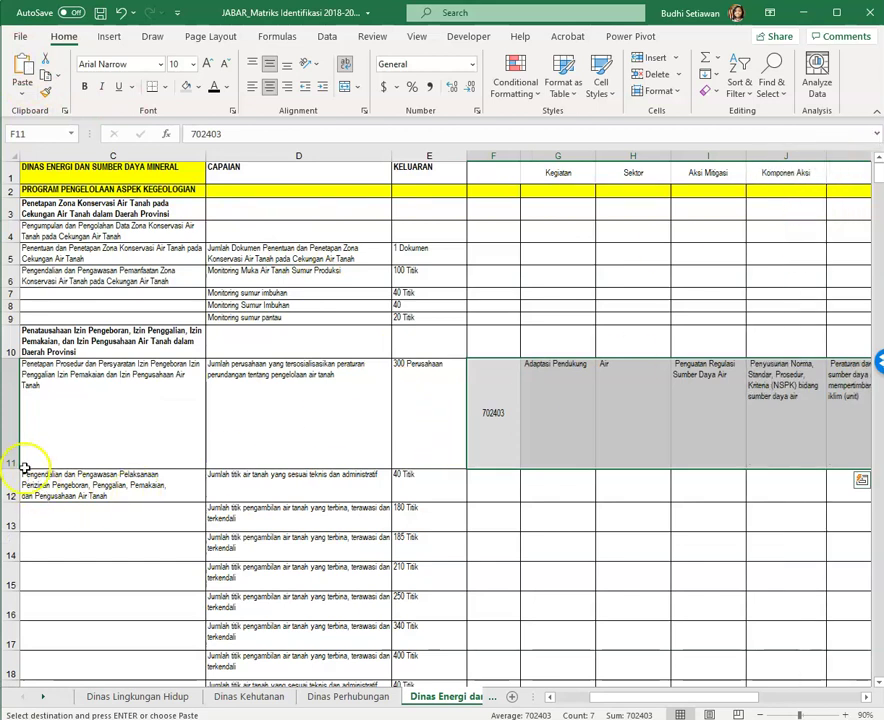
{"action": "left_click_drag", "start_coordinate": [20, 466], "coordinate": [16, 402]}
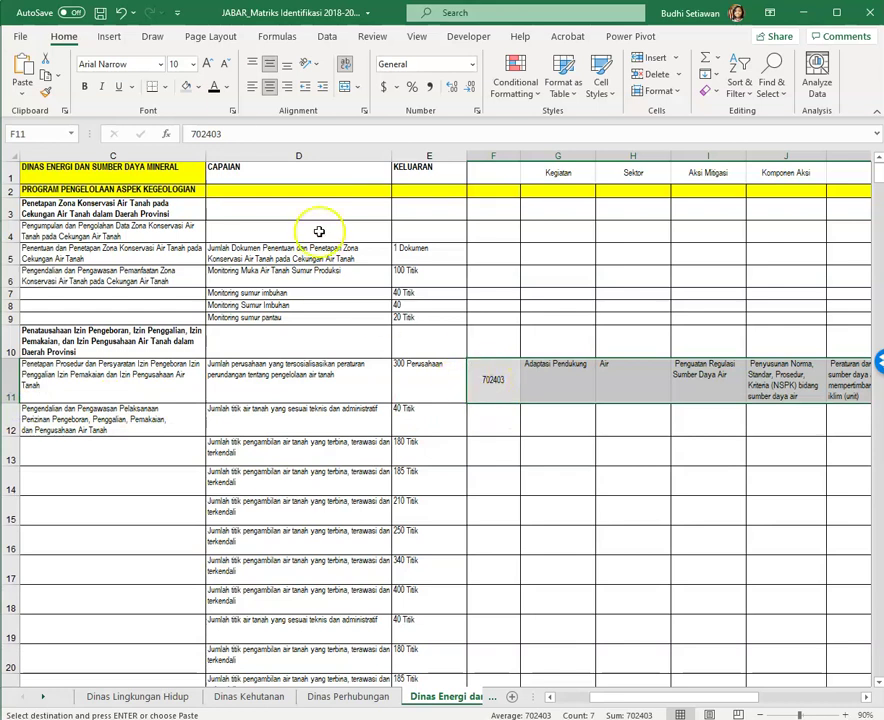
{"action": "left_click", "coordinate": [255, 61]}
{"action": "left_click", "coordinate": [486, 390]}
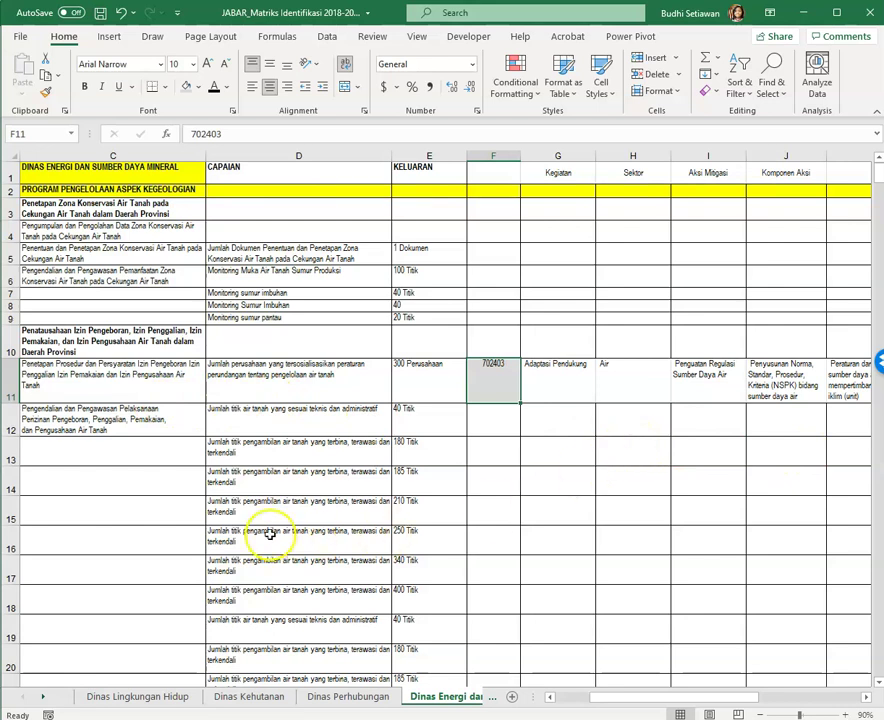
Check the responsible SKPD in B12 and the groundwater achievement entries in D12 to D16
{"action": "left_click", "coordinate": [567, 698]}
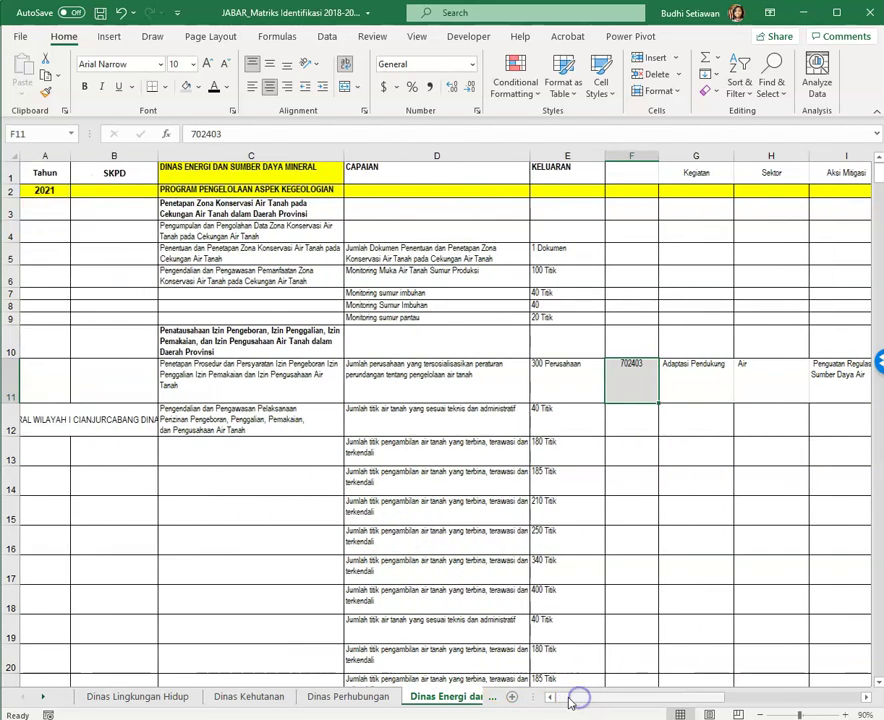
{"action": "left_click", "coordinate": [440, 427]}
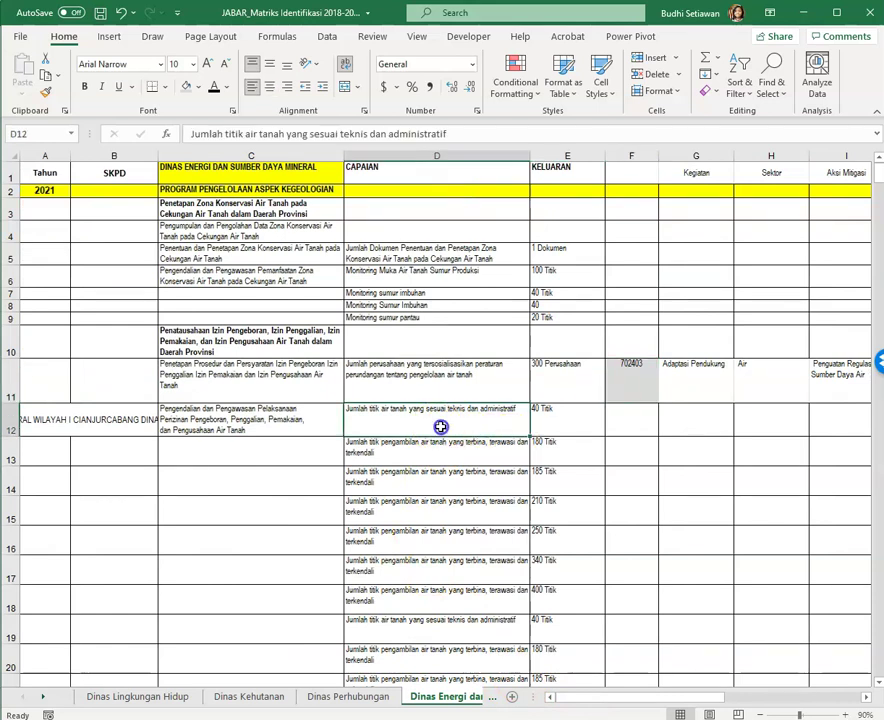
{"action": "left_click", "coordinate": [86, 421]}
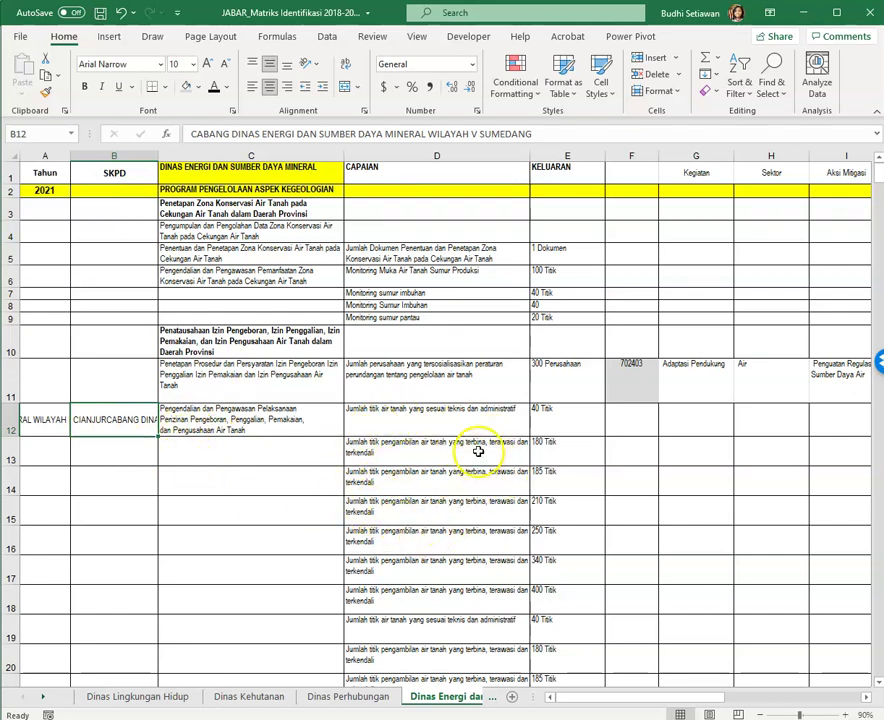
{"action": "left_click", "coordinate": [420, 452]}
{"action": "left_click", "coordinate": [420, 511]}
{"action": "left_click", "coordinate": [417, 543]}
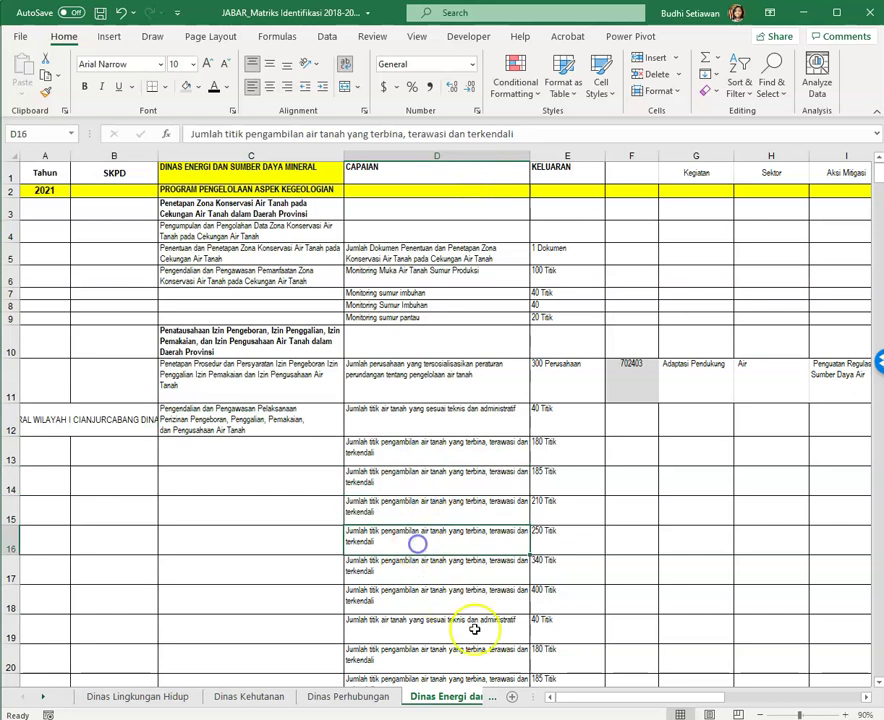
Fill the KELUARAN cell E13 for the supervised groundwater extraction points with light green
{"action": "left_click", "coordinate": [545, 450]}
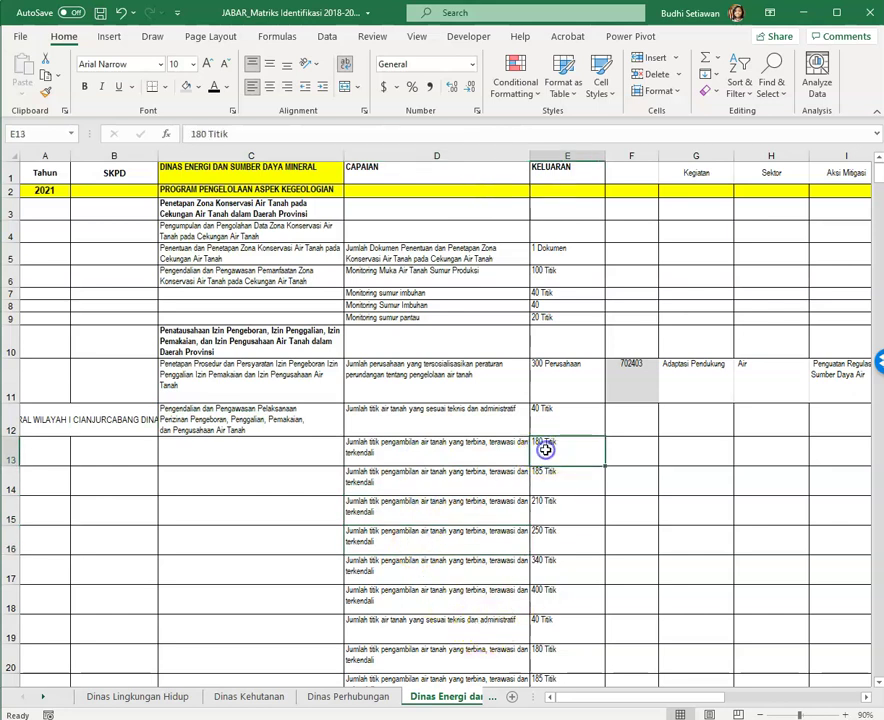
{"action": "left_click", "coordinate": [195, 87]}
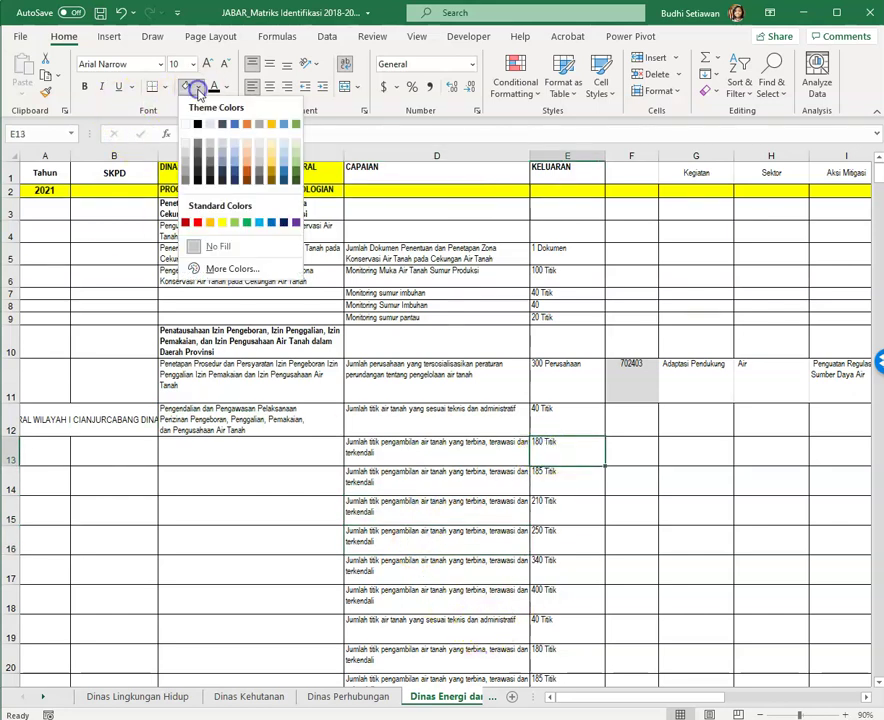
{"action": "left_click", "coordinate": [295, 151]}
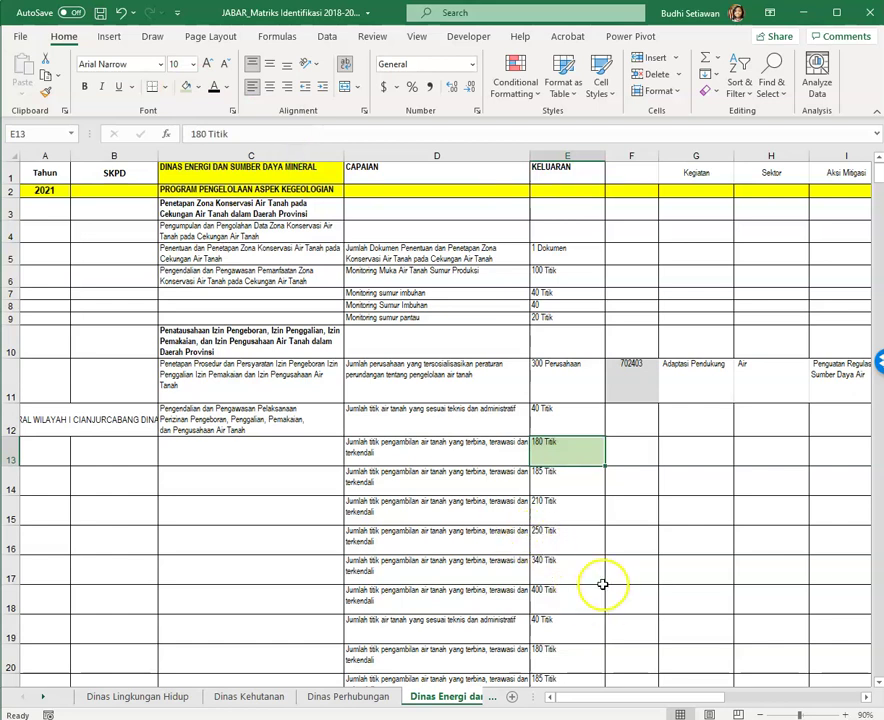
Fill the second 180 Titik cell, E20 in the KELUARAN column, with light green
{"action": "left_click", "coordinate": [578, 660]}
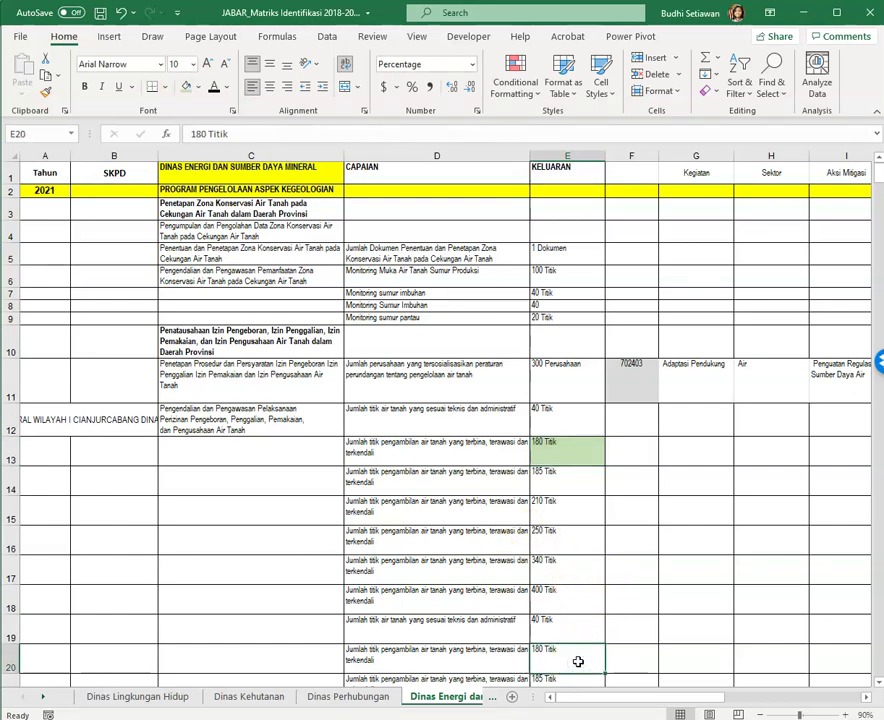
{"action": "left_click", "coordinate": [185, 87]}
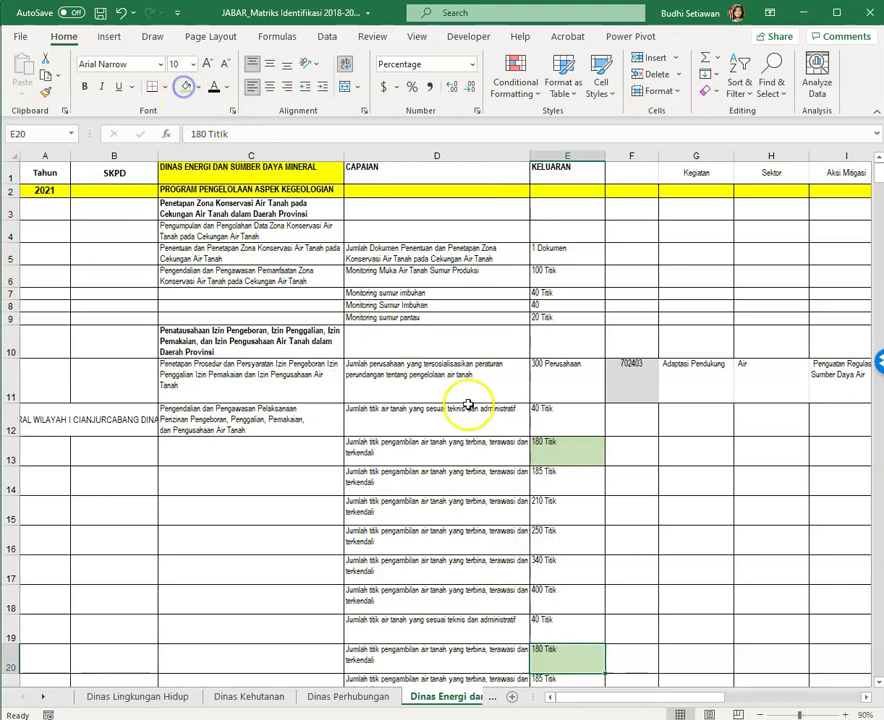
{"action": "left_click", "coordinate": [566, 486]}
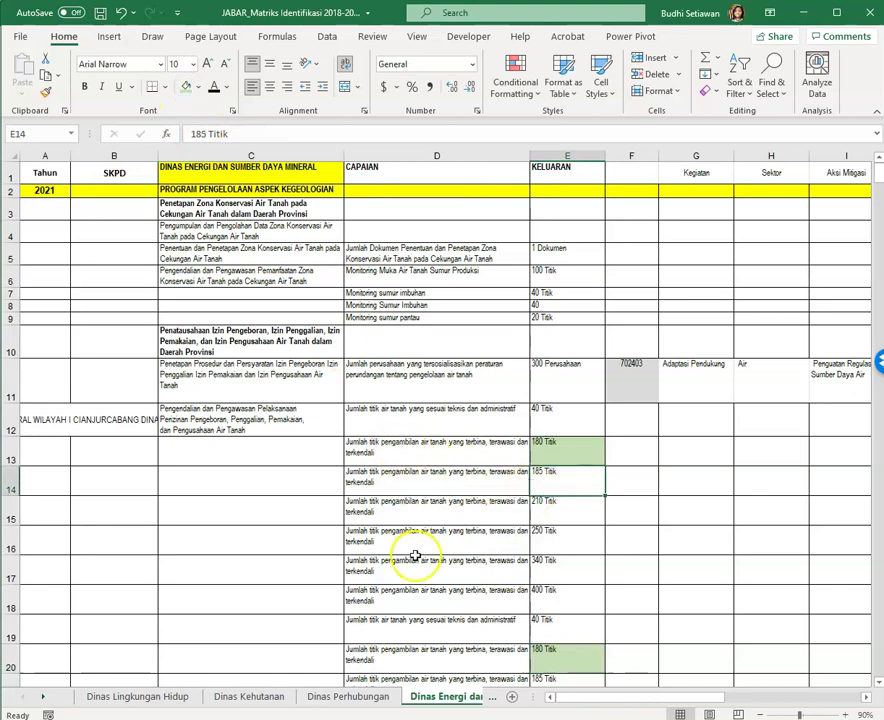
Check the groundwater drilling supervision entries on the Energi-SIPD sheet of the Pivot_SIPD_SIKD_JABAR workbook and return to the JABAR matrix
{"action": "scroll", "coordinate": [428, 451], "scroll_direction": "down", "scroll_amount": 1}
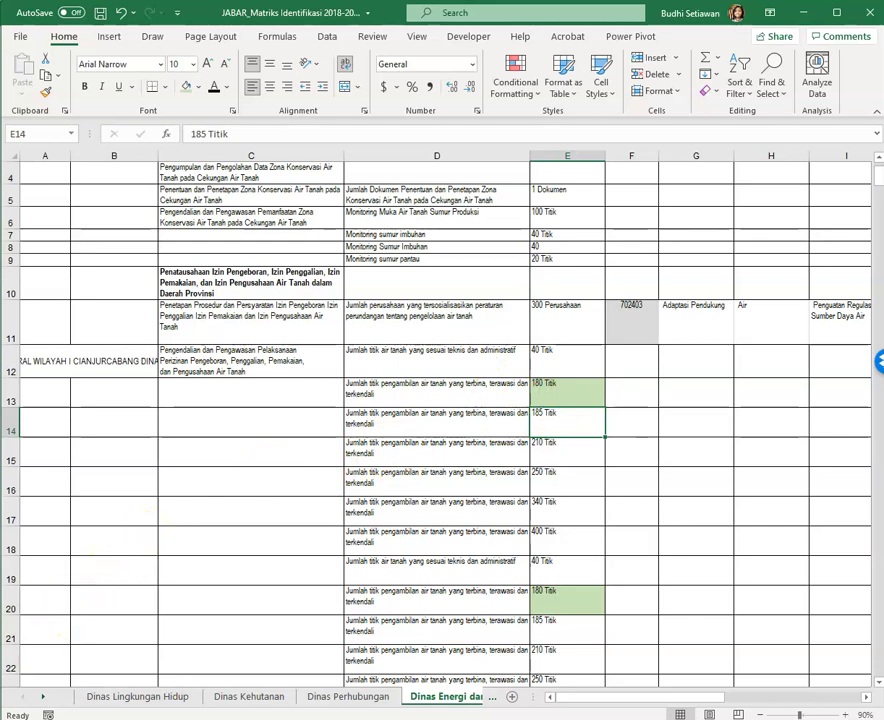
{"action": "key", "text": "alt+Tab"}
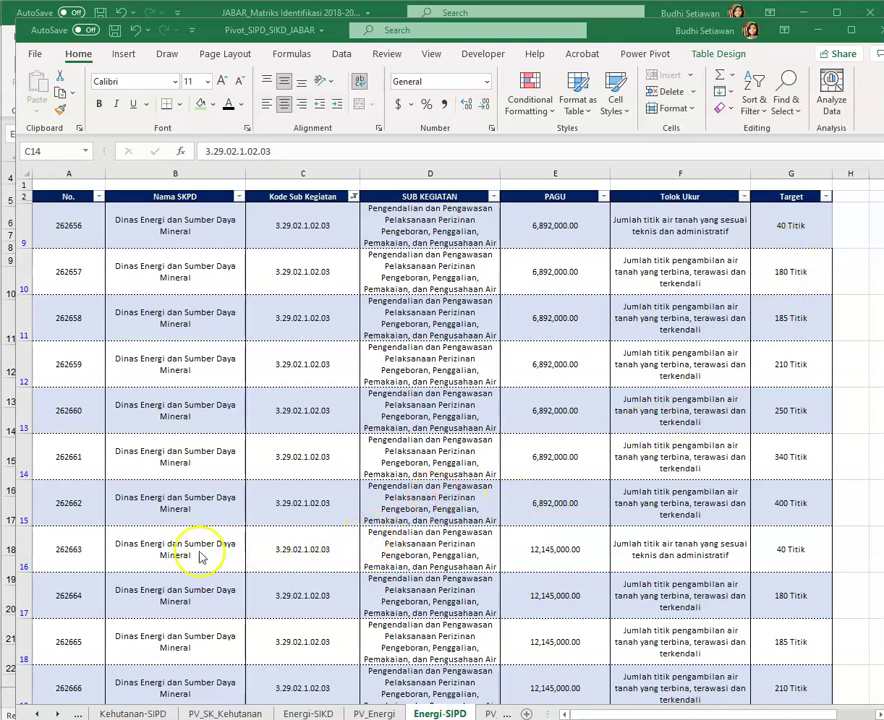
{"action": "key", "text": "alt+Tab"}
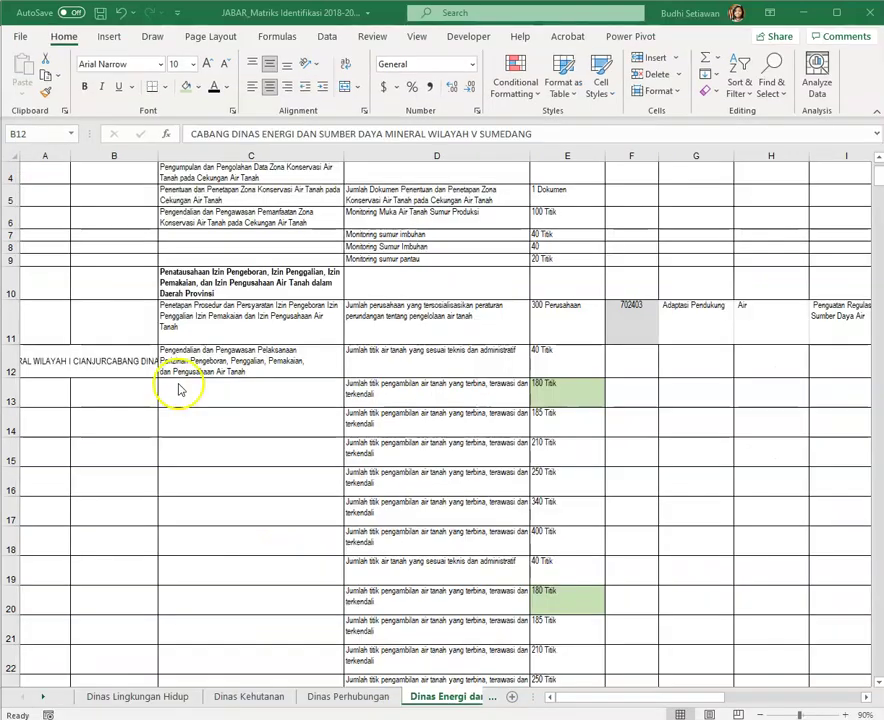
Try wrapping the SKPD branch office list in B12 with a taller row 12, and undo both changes
{"action": "left_click", "coordinate": [345, 64]}
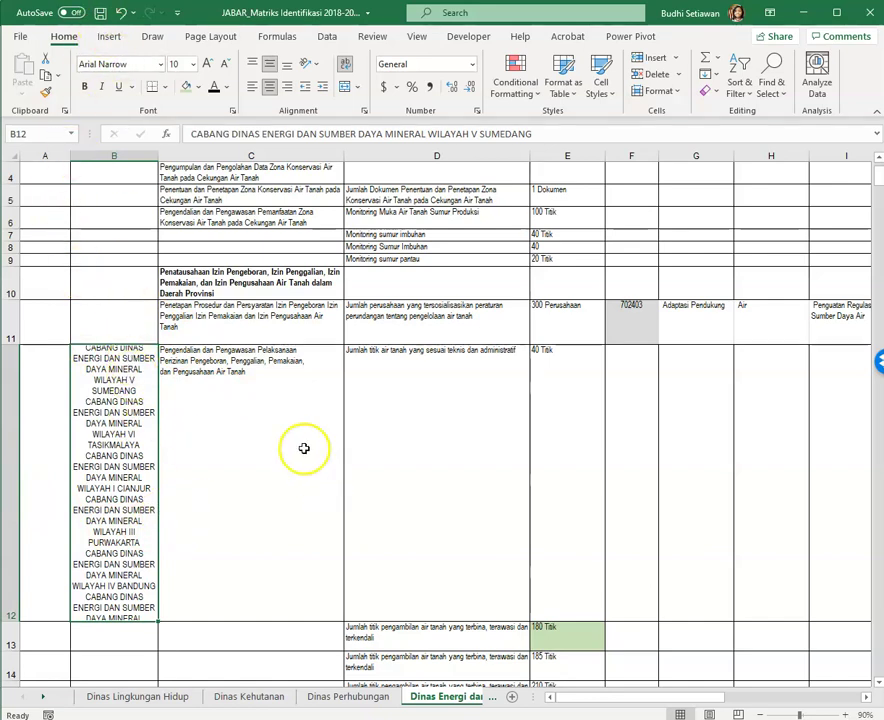
{"action": "scroll", "coordinate": [562, 570], "scroll_direction": "down", "scroll_amount": 1}
{"action": "scroll", "coordinate": [562, 578], "scroll_direction": "down", "scroll_amount": 3}
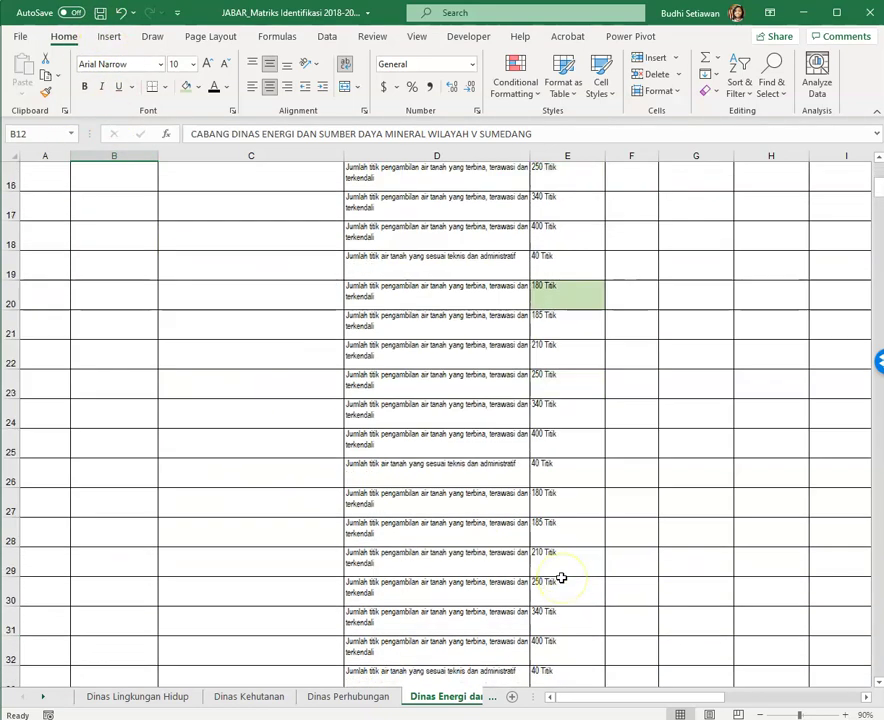
{"action": "scroll", "coordinate": [564, 580], "scroll_direction": "up", "scroll_amount": 5}
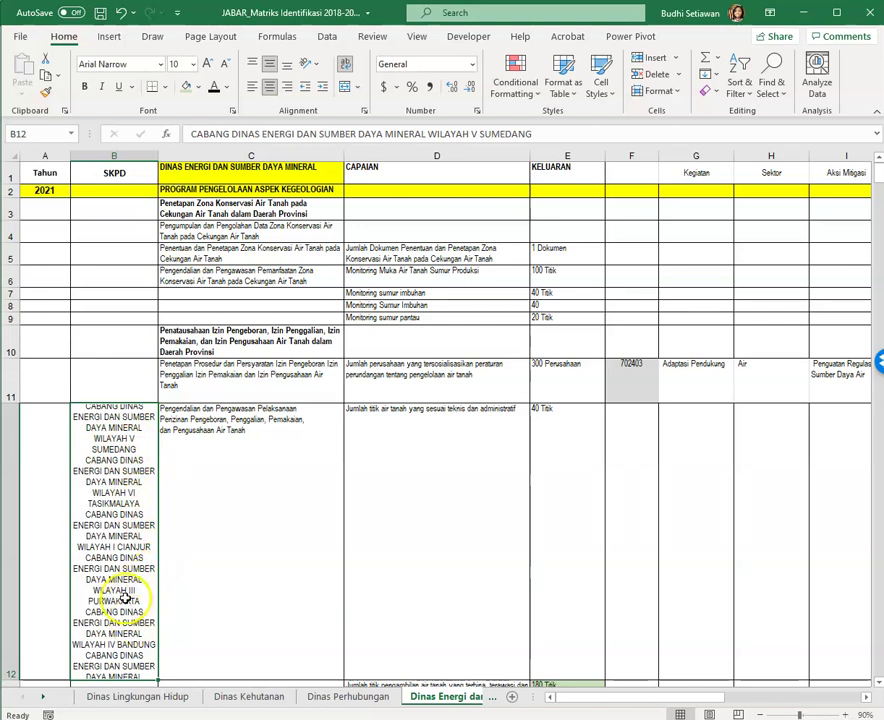
{"action": "scroll", "coordinate": [122, 590], "scroll_direction": "down", "scroll_amount": 1}
{"action": "left_click_drag", "start_coordinate": [6, 621], "coordinate": [9, 636]}
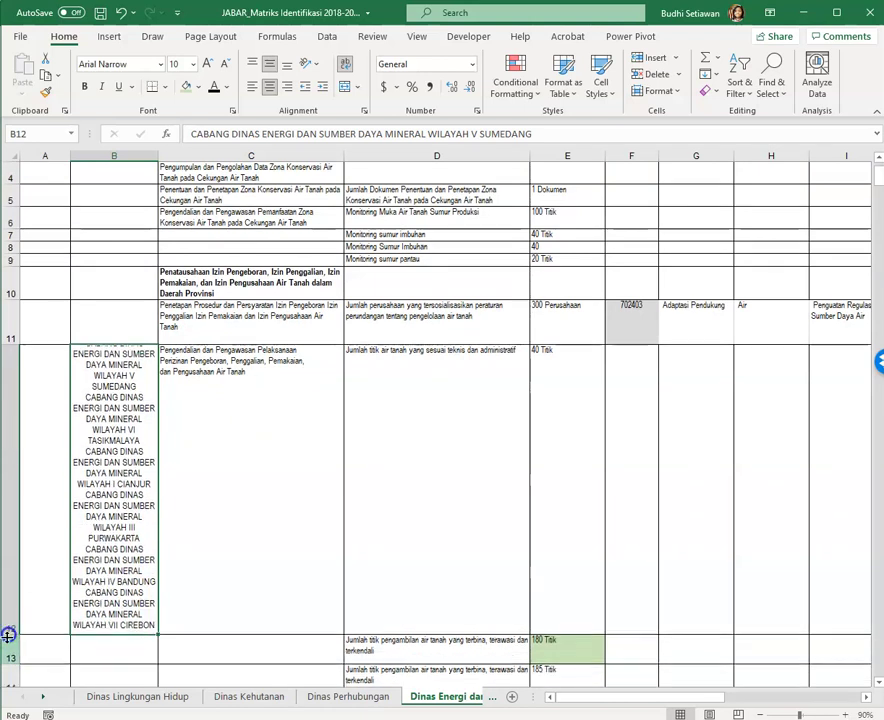
{"action": "left_click", "coordinate": [119, 13]}
{"action": "left_click", "coordinate": [119, 13]}
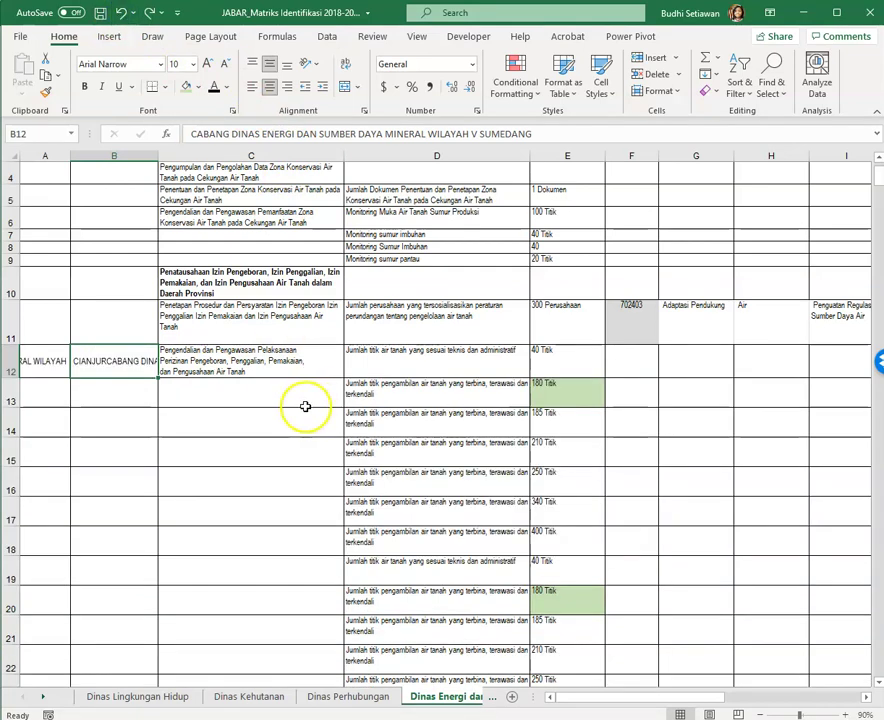
Examine the groundwater activities for the listed years down to the first energy conservation activity under PROGRAM PENGELOLAAN ENERGI TERBARUKAN
{"action": "left_click_drag", "start_coordinate": [306, 404], "coordinate": [253, 436]}
{"action": "left_click", "coordinate": [233, 450]}
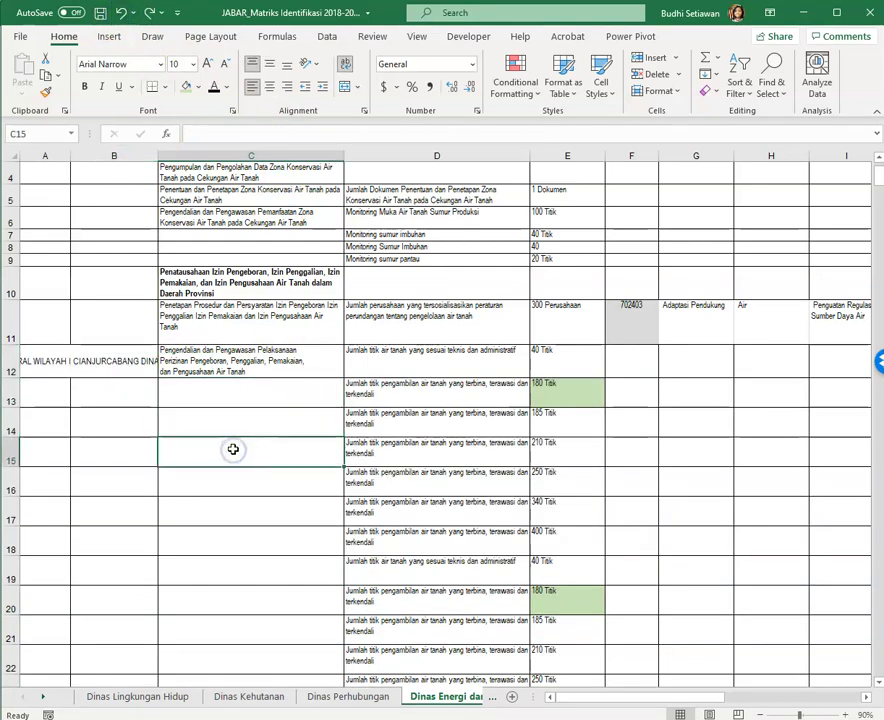
{"action": "scroll", "coordinate": [233, 450], "scroll_direction": "down", "scroll_amount": 11}
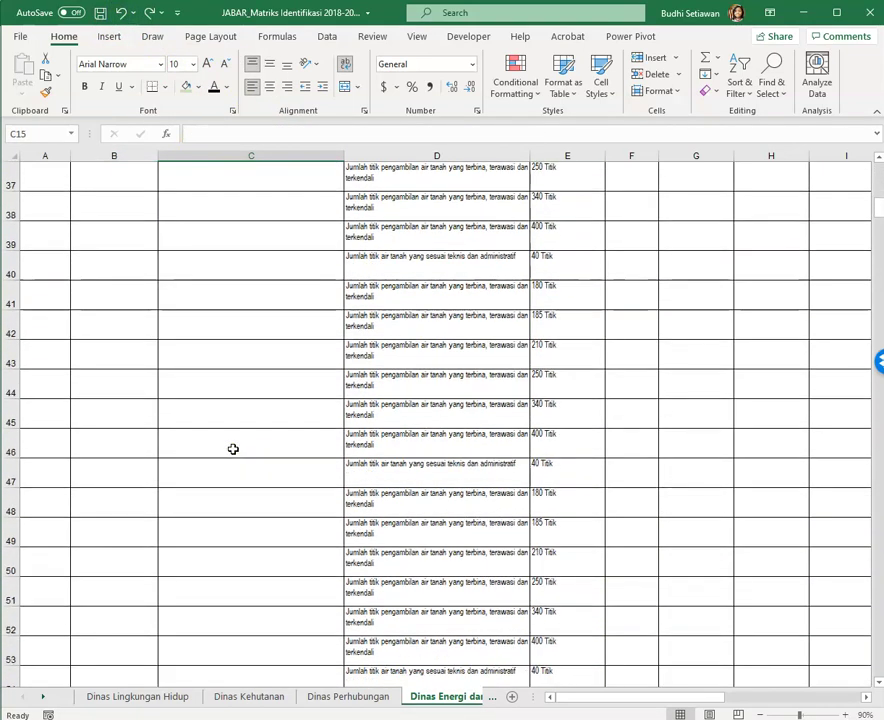
{"action": "scroll", "coordinate": [233, 449], "scroll_direction": "down", "scroll_amount": 8}
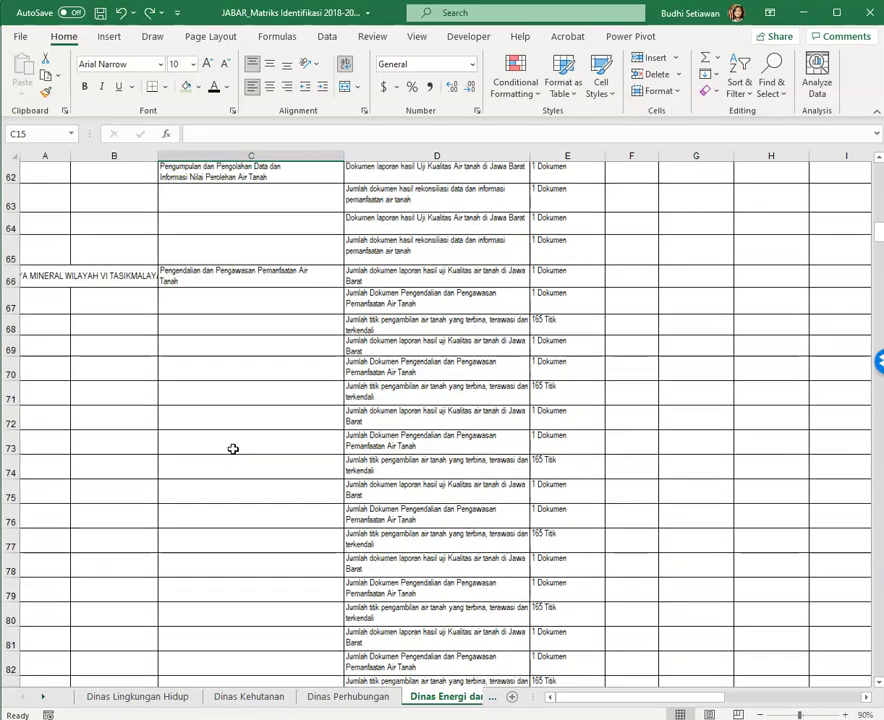
{"action": "scroll", "coordinate": [233, 449], "scroll_direction": "down", "scroll_amount": 4}
{"action": "scroll", "coordinate": [233, 449], "scroll_direction": "down", "scroll_amount": 5}
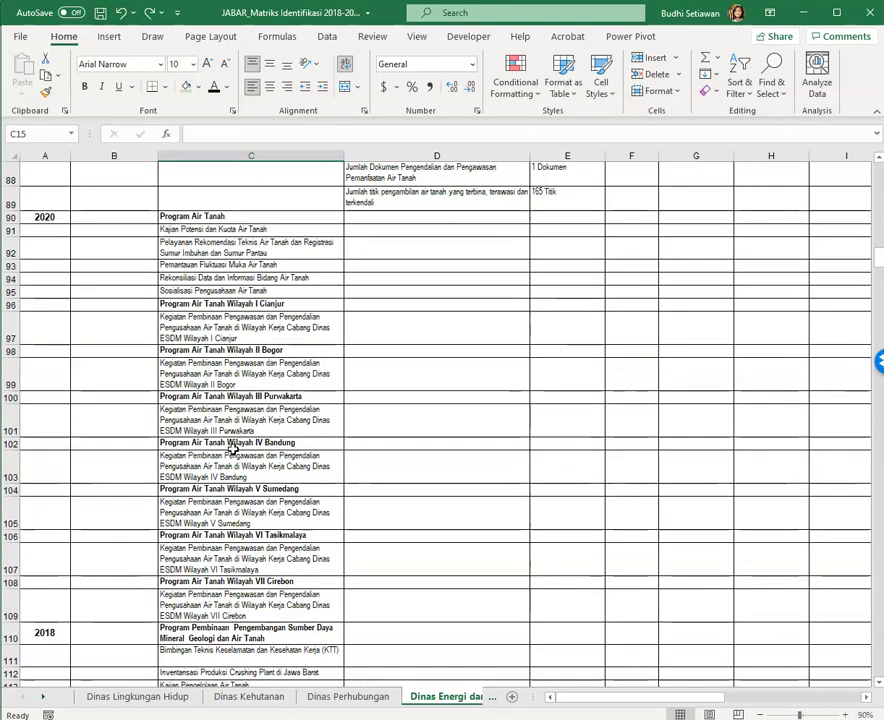
{"action": "scroll", "coordinate": [232, 449], "scroll_direction": "down", "scroll_amount": 11}
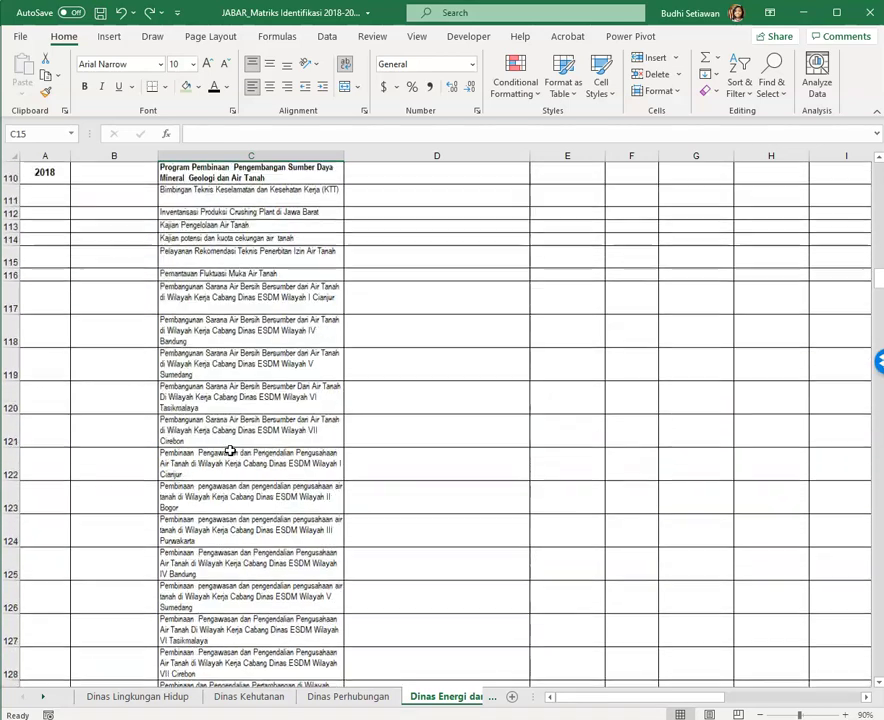
{"action": "scroll", "coordinate": [225, 452], "scroll_direction": "down", "scroll_amount": 13}
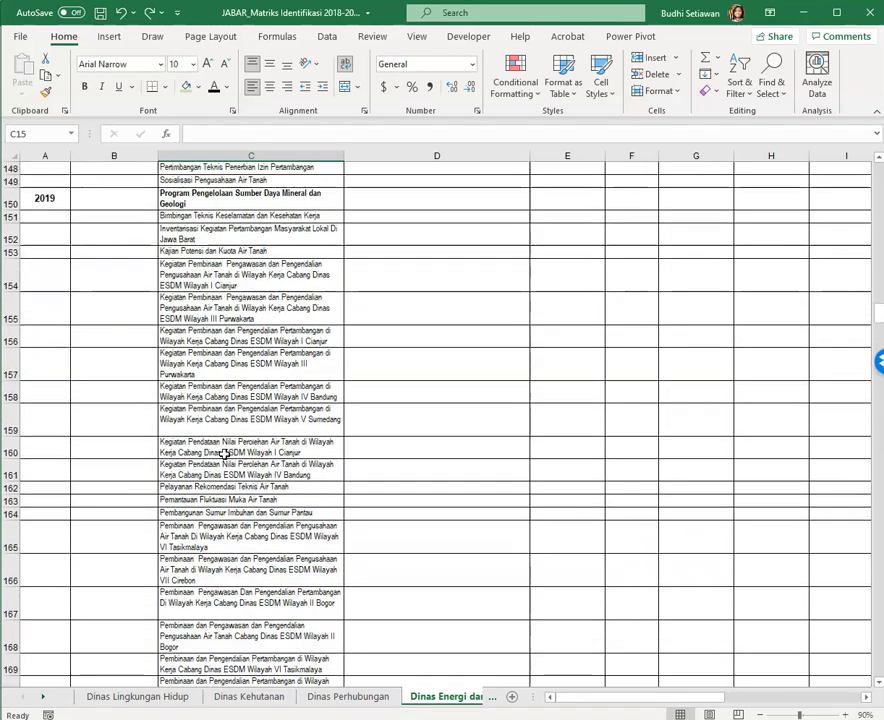
{"action": "scroll", "coordinate": [225, 455], "scroll_direction": "down", "scroll_amount": 3}
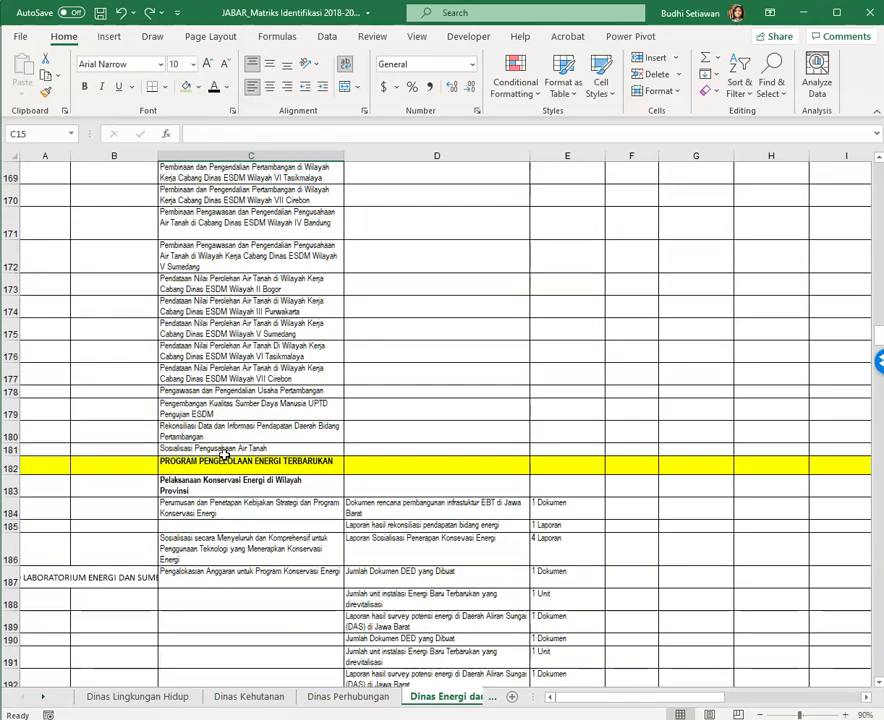
{"action": "scroll", "coordinate": [224, 453], "scroll_direction": "down", "scroll_amount": 1}
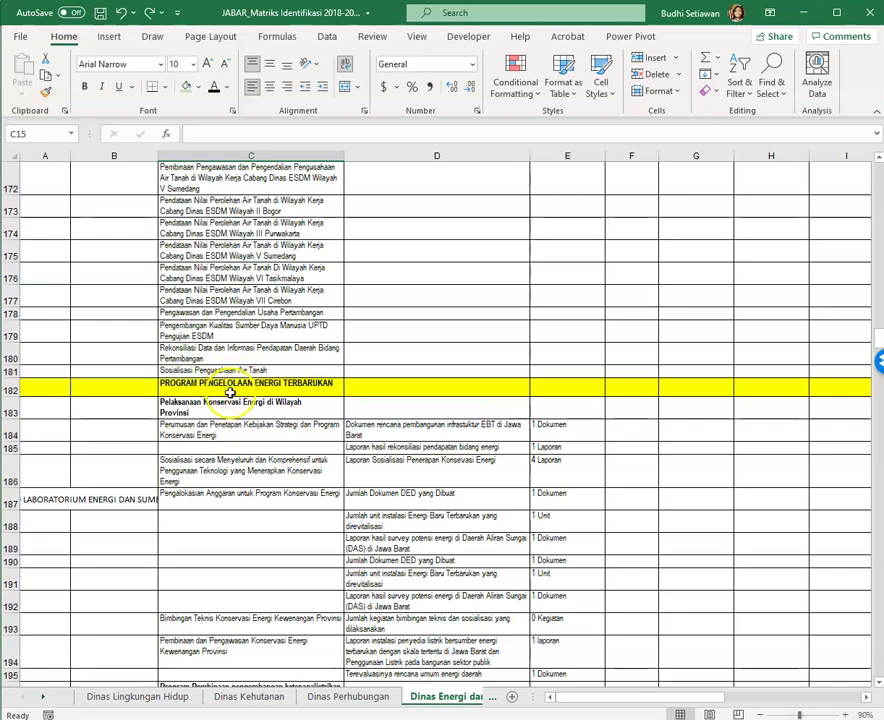
{"action": "left_click", "coordinate": [263, 435]}
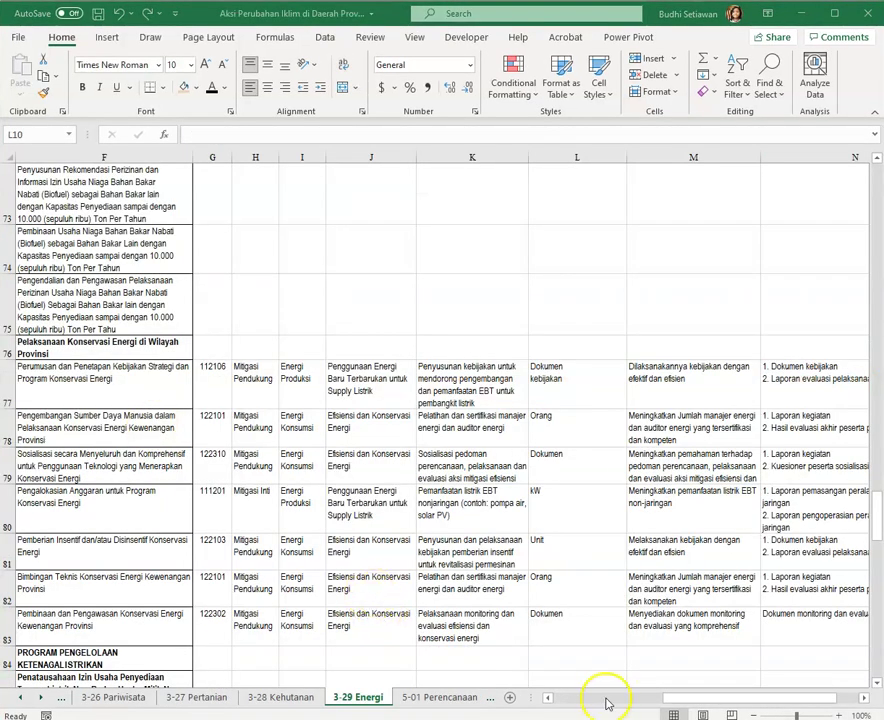
Copy the 112106 action mapping in G77:N77 of the 3-29 Energi sheet to F184 on the JABAR workbook's Dinas Energi sheet
{"action": "left_click", "coordinate": [548, 700]}
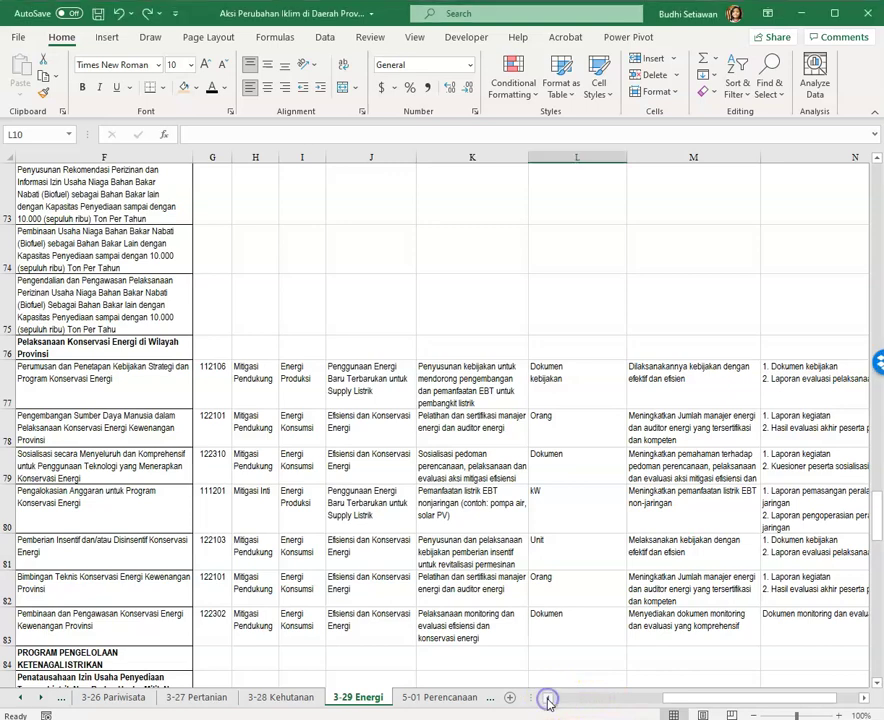
{"action": "left_click_drag", "start_coordinate": [548, 702], "coordinate": [548, 702]}
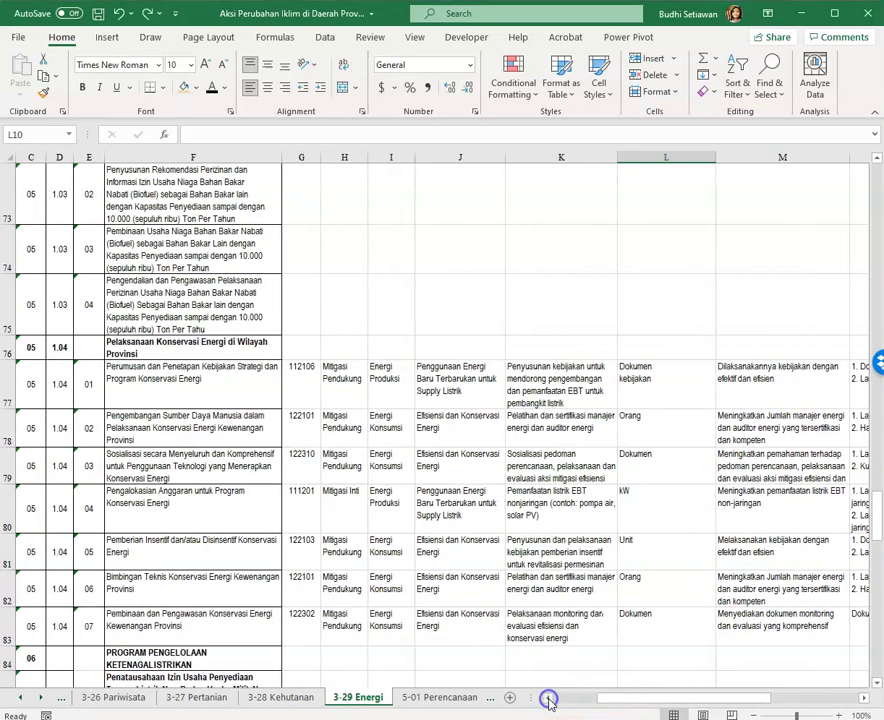
{"action": "left_click", "coordinate": [300, 388]}
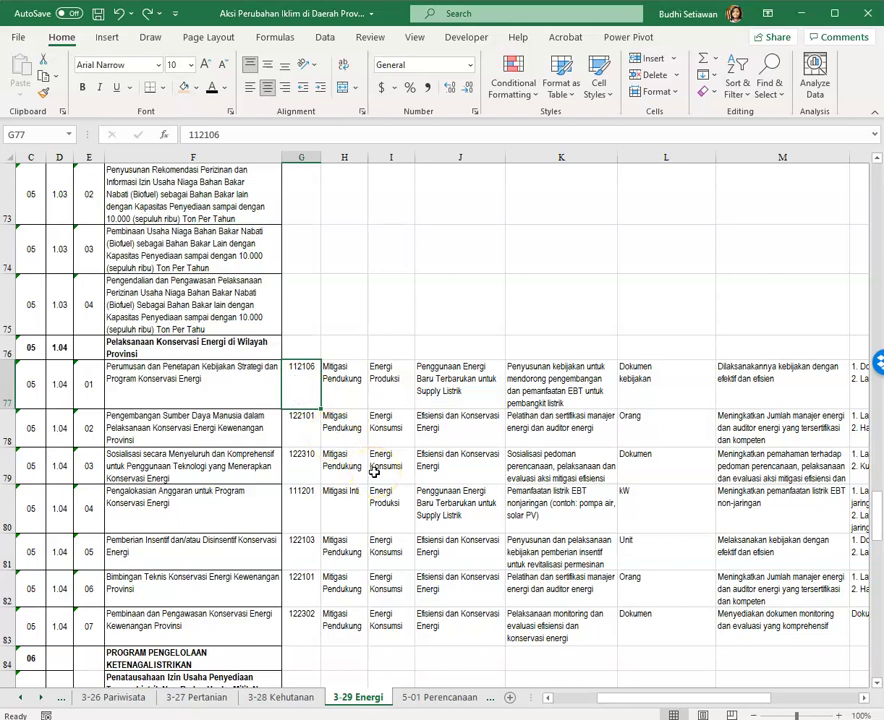
{"action": "key", "text": "ctrl+shift+Right"}
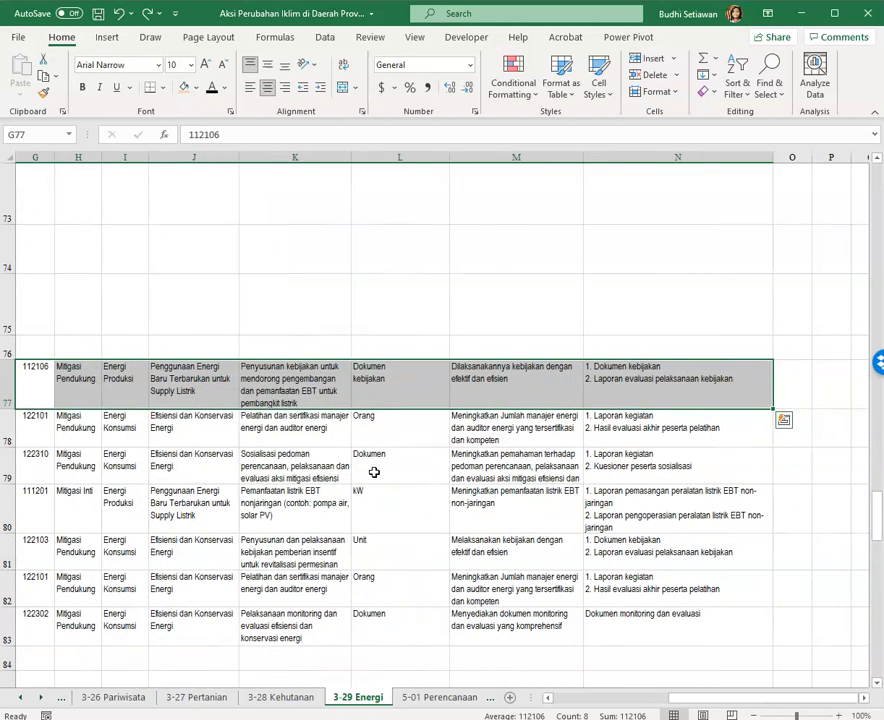
{"action": "key", "text": "ctrl+c"}
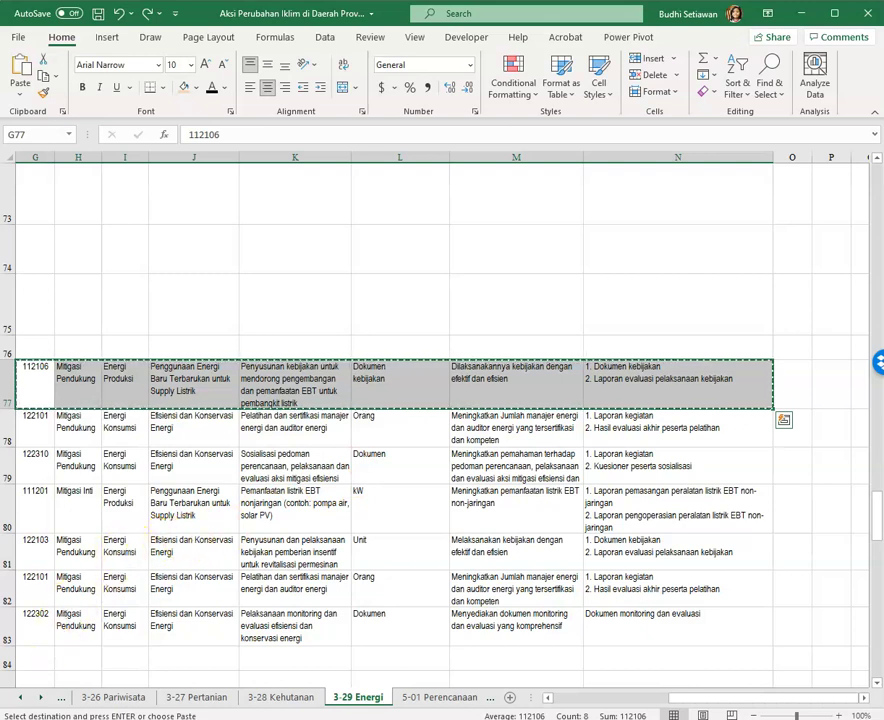
{"action": "key", "text": "alt+Tab"}
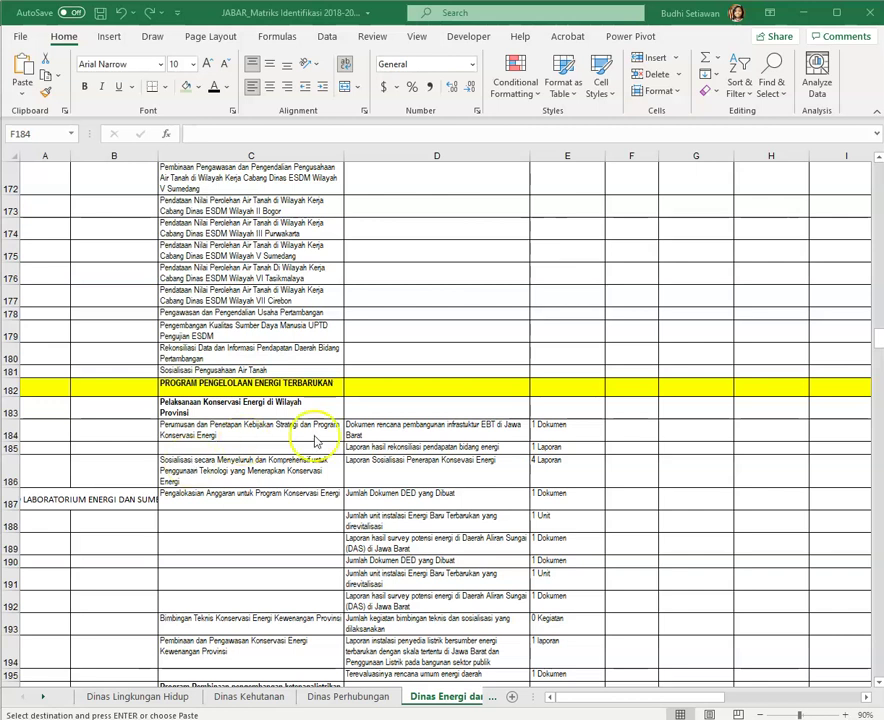
{"action": "left_click", "coordinate": [618, 436]}
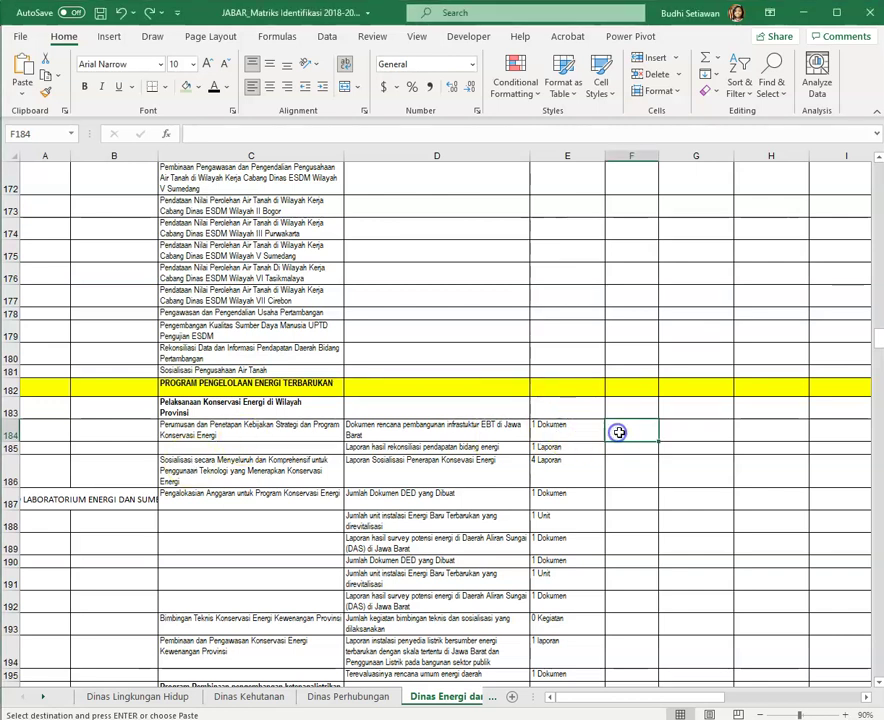
{"action": "left_click", "coordinate": [22, 67]}
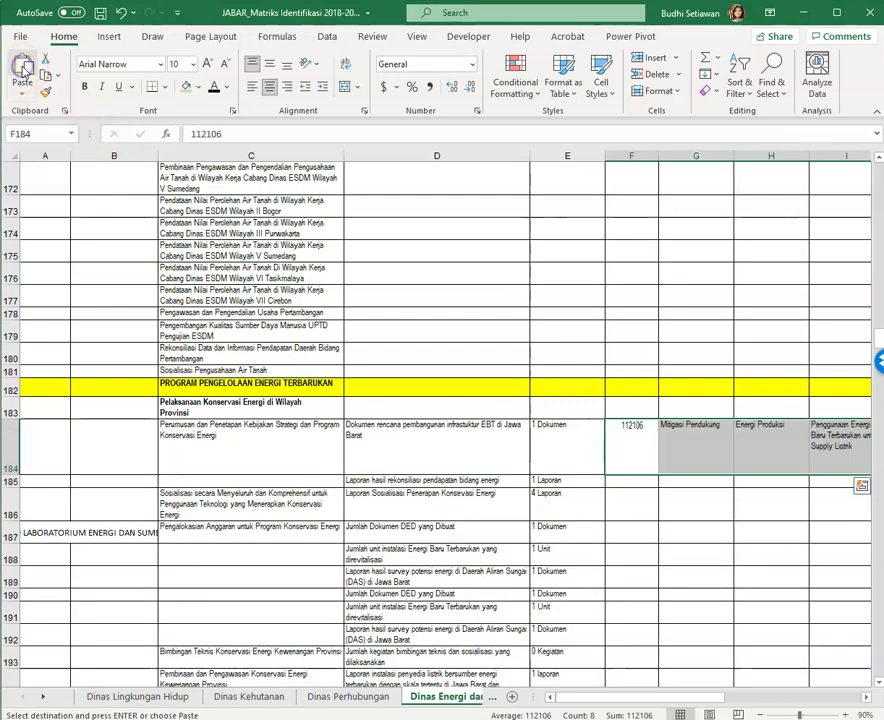
Check the pasted action mapping and its lookup formulas across G184 to M184 against the activity in row 184
{"action": "left_click", "coordinate": [561, 457]}
{"action": "key", "text": "Right"}
{"action": "key", "text": "Right"}
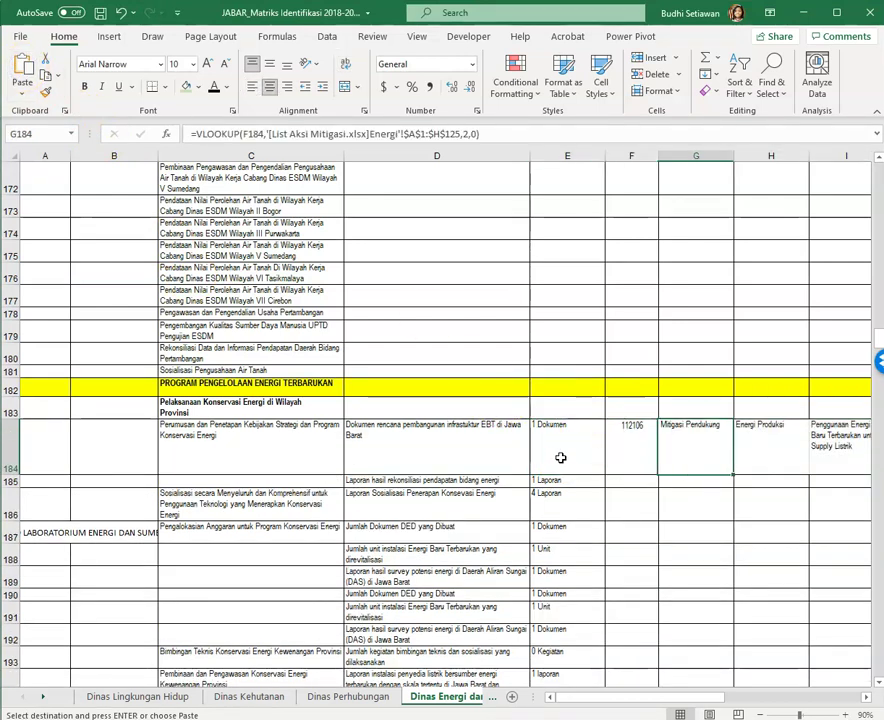
{"action": "key", "text": "Right"}
{"action": "key", "text": "Right"}
{"action": "key", "text": "Right"}
{"action": "key", "text": "Right"}
{"action": "key", "text": "Right"}
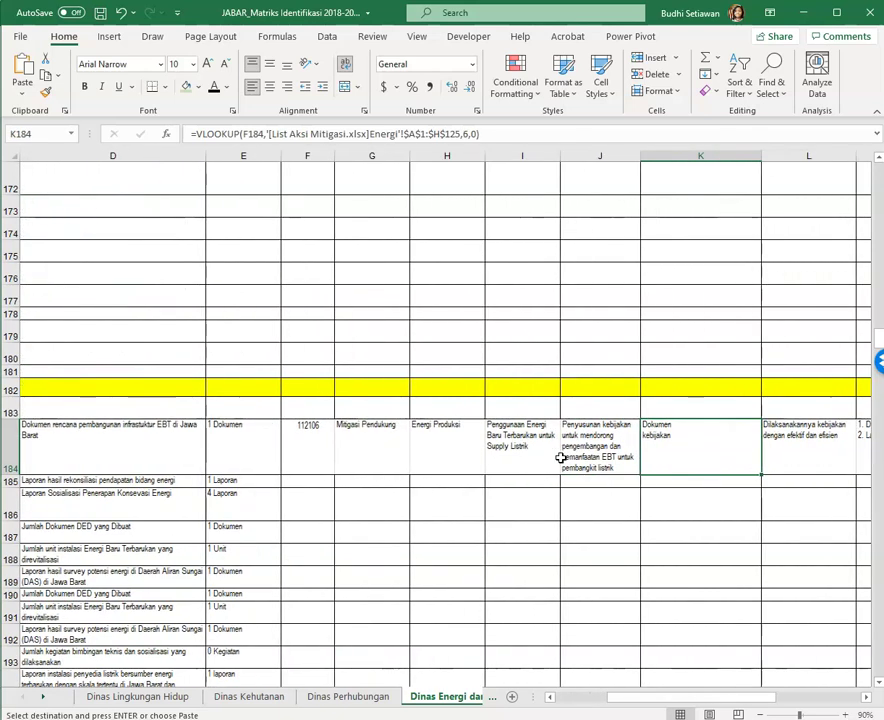
{"action": "key", "text": "Right"}
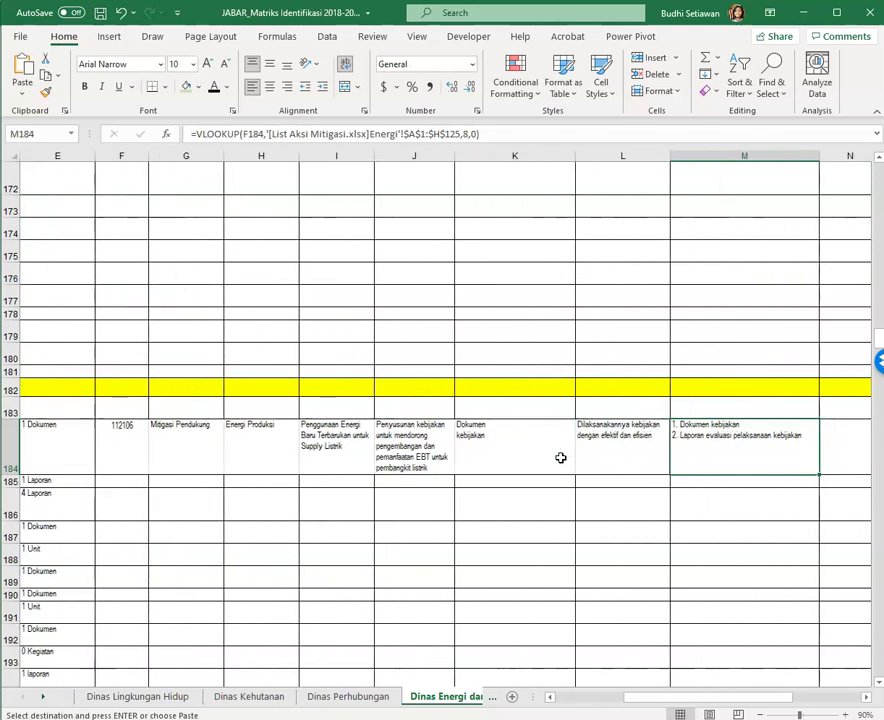
{"action": "key", "text": "Left"}
{"action": "key", "text": "Left"}
{"action": "key", "text": "Left"}
{"action": "key", "text": "Left"}
{"action": "key", "text": "Left"}
{"action": "key", "text": "Left"}
{"action": "key", "text": "Left"}
{"action": "key", "text": "Left"}
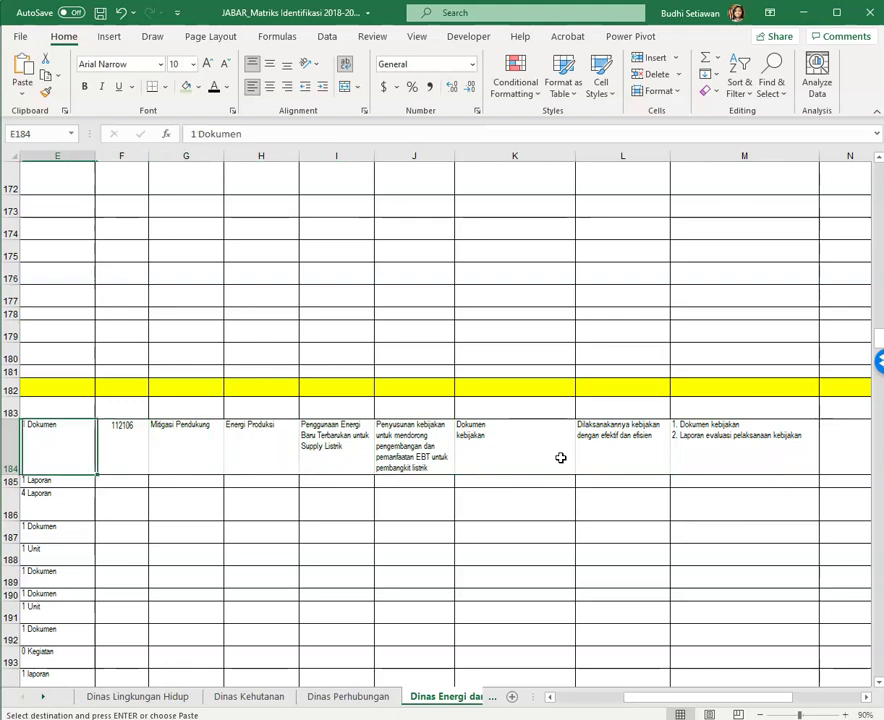
{"action": "key", "text": "Left"}
{"action": "key", "text": "Left"}
{"action": "key", "text": "Right"}
{"action": "key", "text": "Right"}
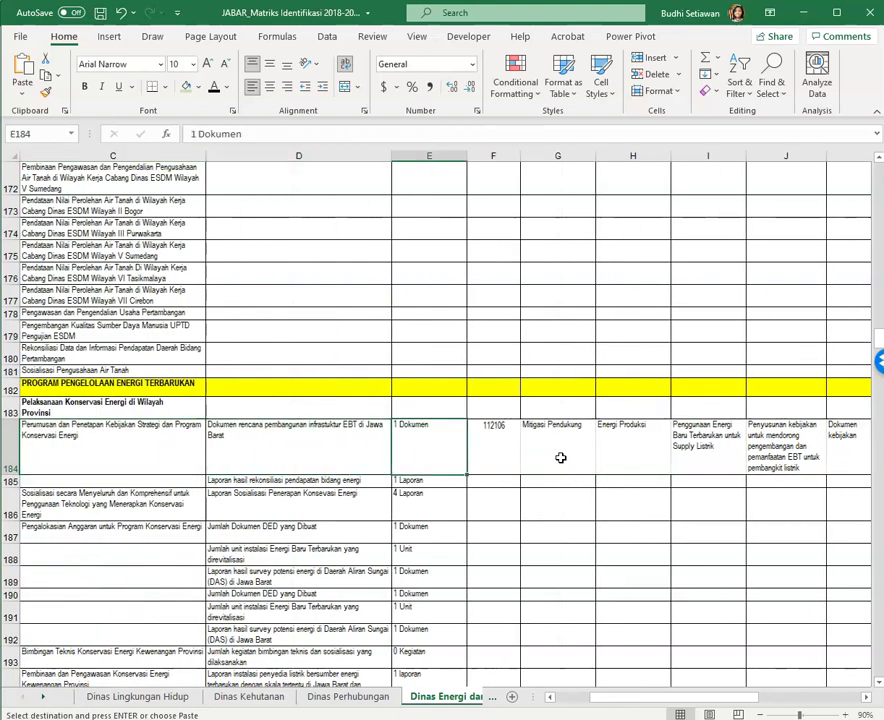
Copy the 112106 action mapping from F184:M184 to F185 for the activity output "Laporan hasil rekonsiliasi pendapatan bidang energi"
{"action": "key", "text": "Right"}
{"action": "key", "text": "shift+Right"}
{"action": "key", "text": "shift+Right"}
{"action": "key", "text": "shift+Right"}
{"action": "key", "text": "shift+Right"}
{"action": "key", "text": "shift+Right"}
{"action": "key", "text": "shift+Right"}
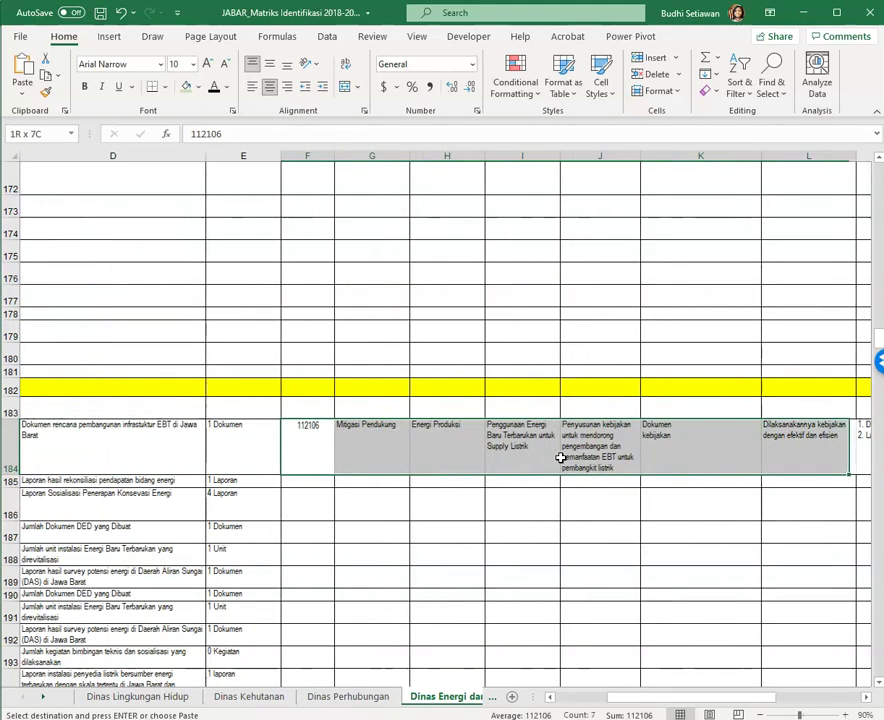
{"action": "key", "text": "shift+Right"}
{"action": "key", "text": "Left"}
{"action": "key", "text": "Left"}
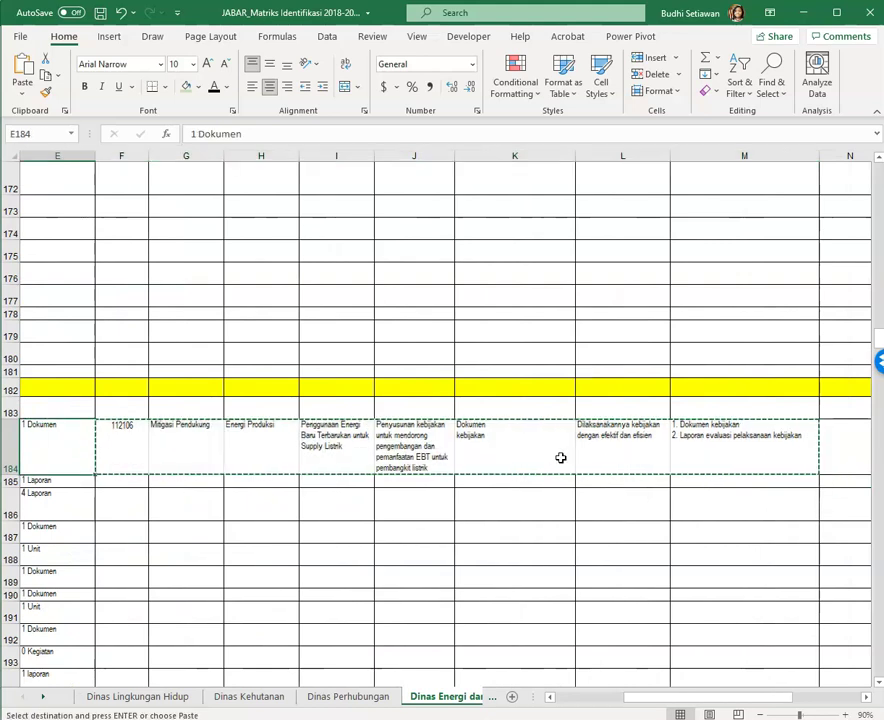
{"action": "key", "text": "Right"}
{"action": "key", "text": "Right"}
{"action": "key", "text": "Down"}
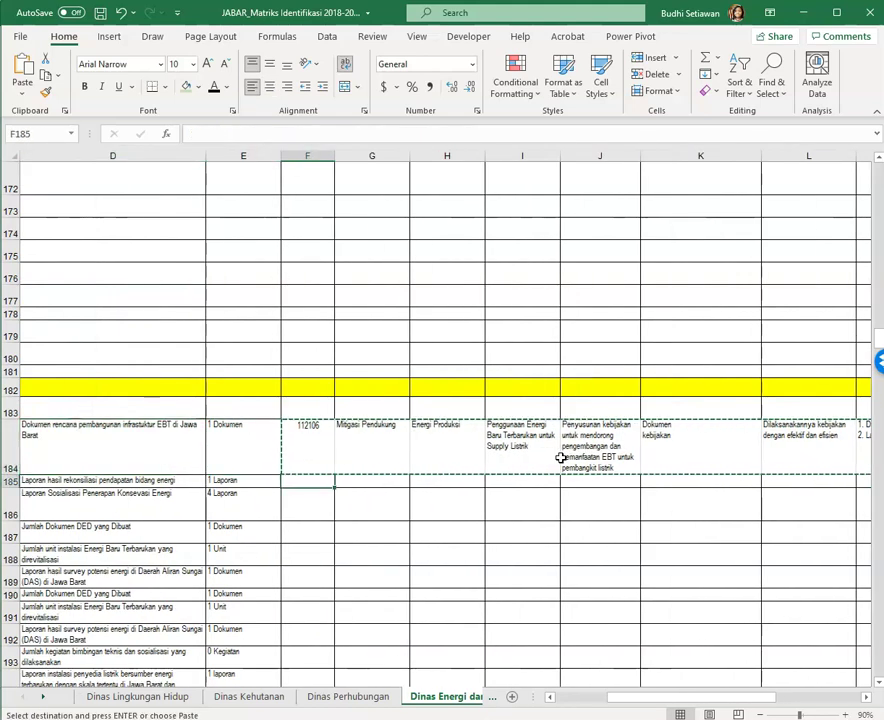
{"action": "key", "text": "ctrl+v"}
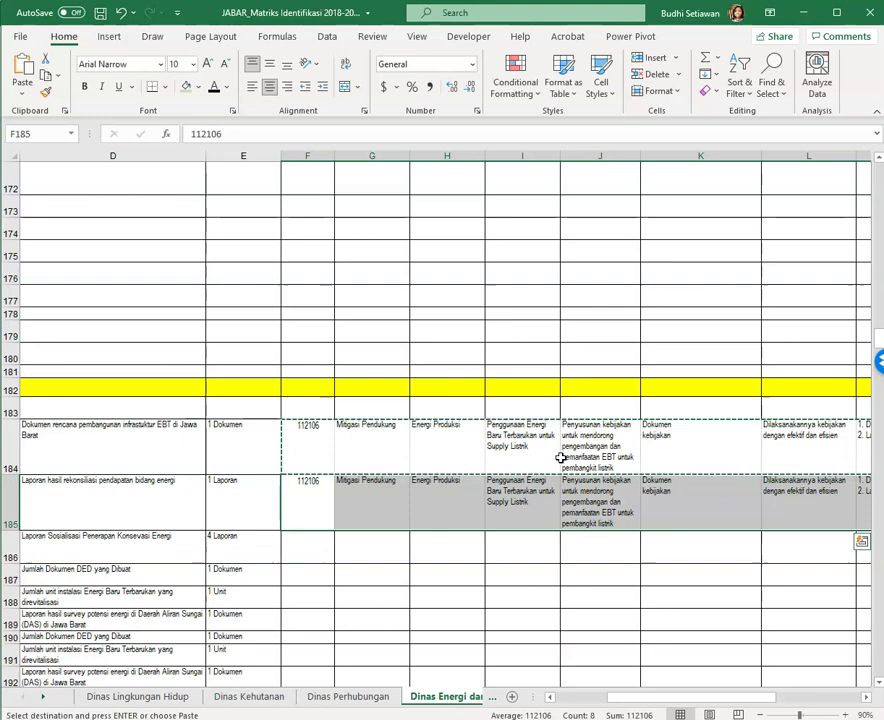
Examine the remaining energy conservation activities and outputs in rows 186 to 195 and the 2018 to 2020 energy programs below them
{"action": "left_click", "coordinate": [551, 698]}
{"action": "left_click", "coordinate": [552, 698]}
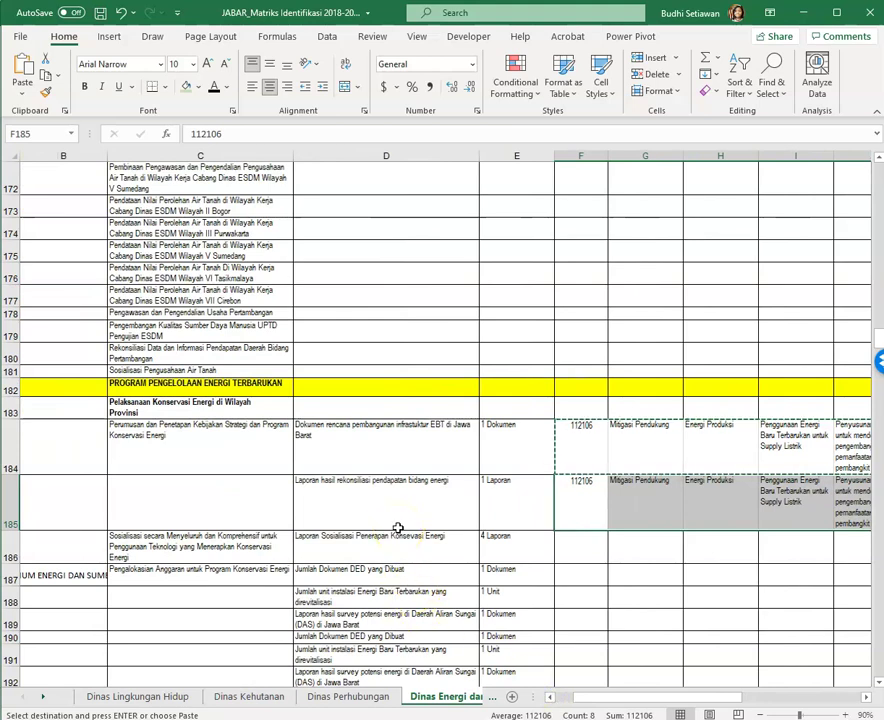
{"action": "scroll", "coordinate": [398, 528], "scroll_direction": "down", "scroll_amount": 2}
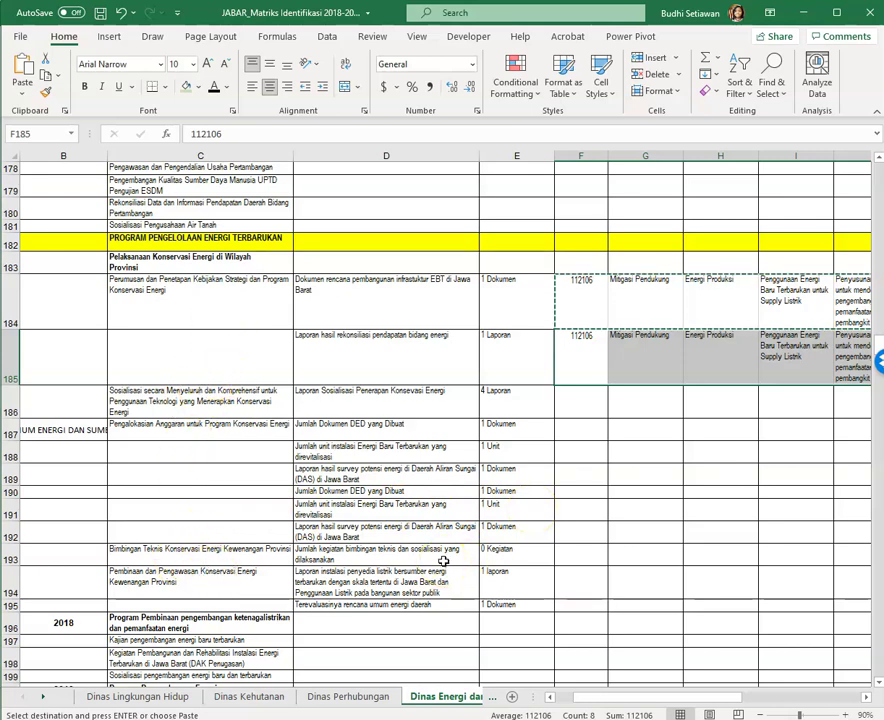
{"action": "scroll", "coordinate": [443, 561], "scroll_direction": "down", "scroll_amount": 1}
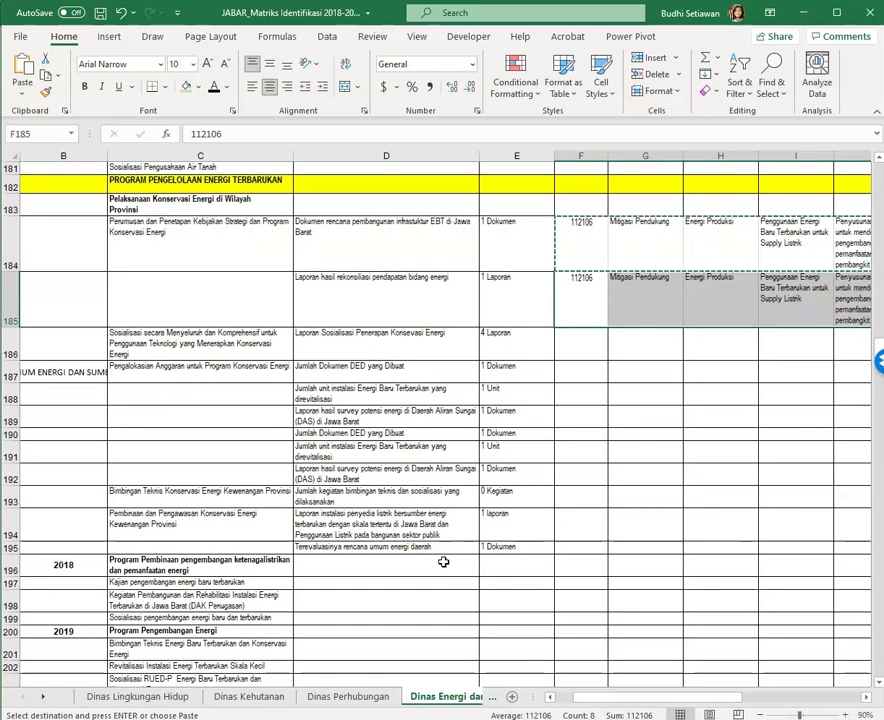
{"action": "scroll", "coordinate": [443, 561], "scroll_direction": "down", "scroll_amount": 2}
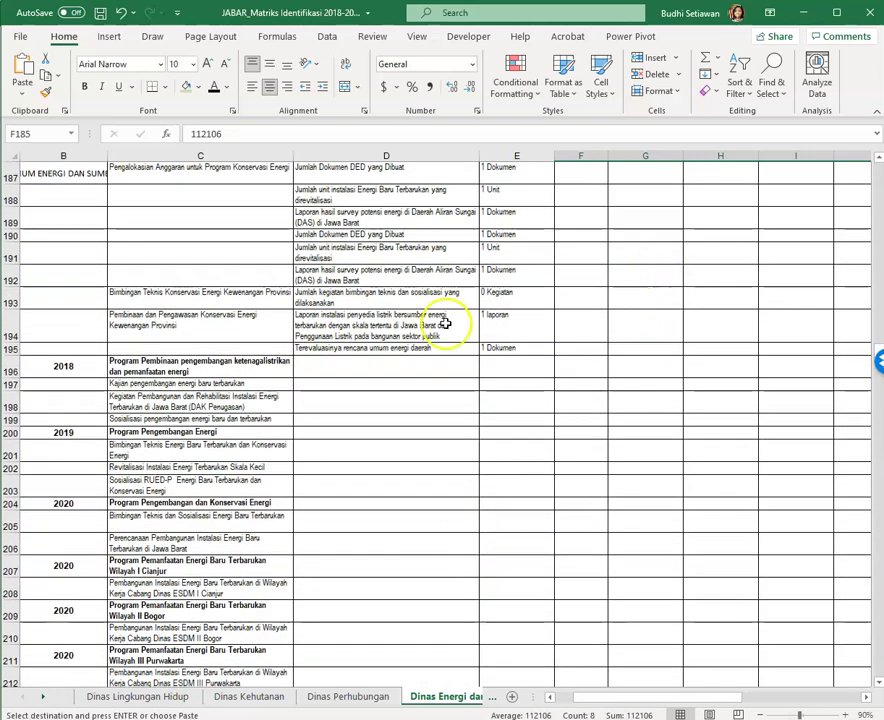
{"action": "scroll", "coordinate": [452, 466], "scroll_direction": "up", "scroll_amount": 2}
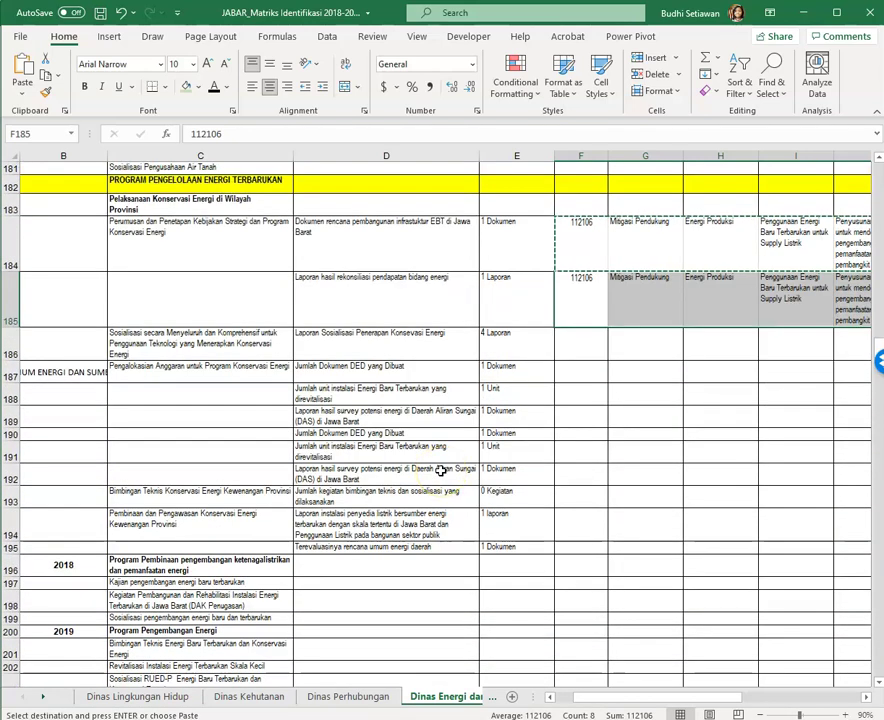